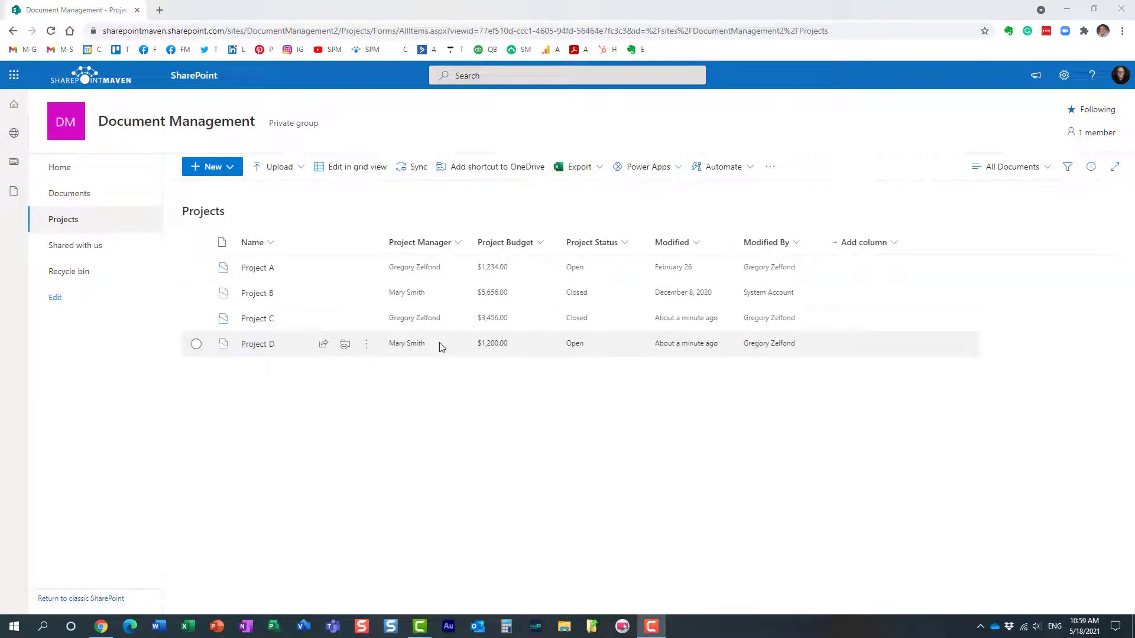
- Open the Project D document set from the Projects library to list its files
left_click(268, 348)
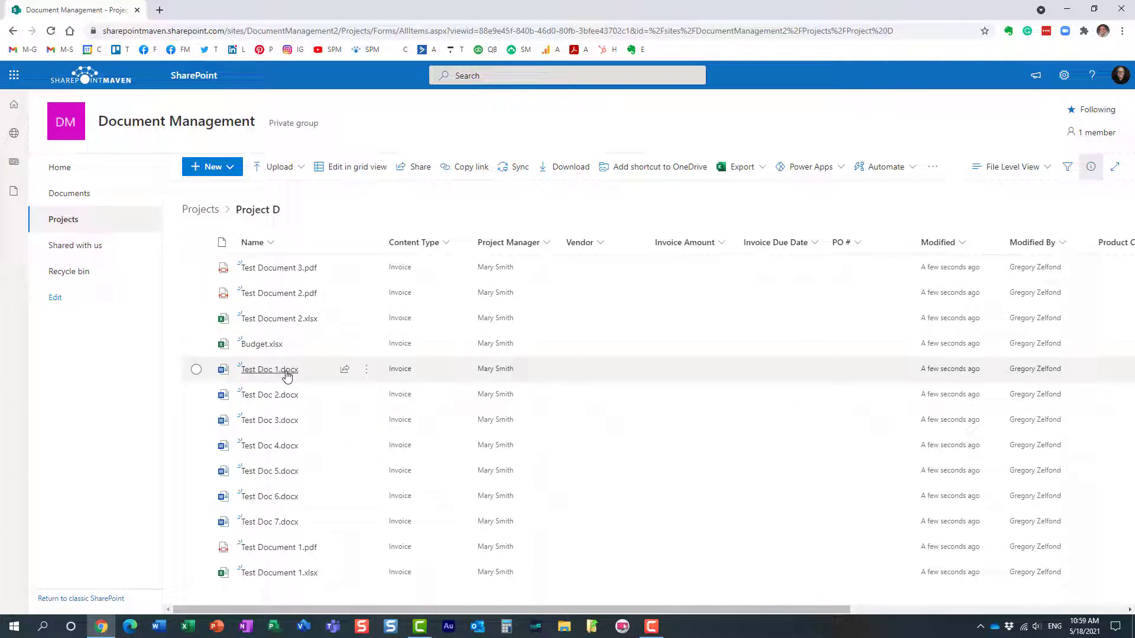
mouse_move(285, 371)
- Add a new line 'Hello' below 'Test Doc' in Test Doc 1.docx, then close it
left_click(281, 373)
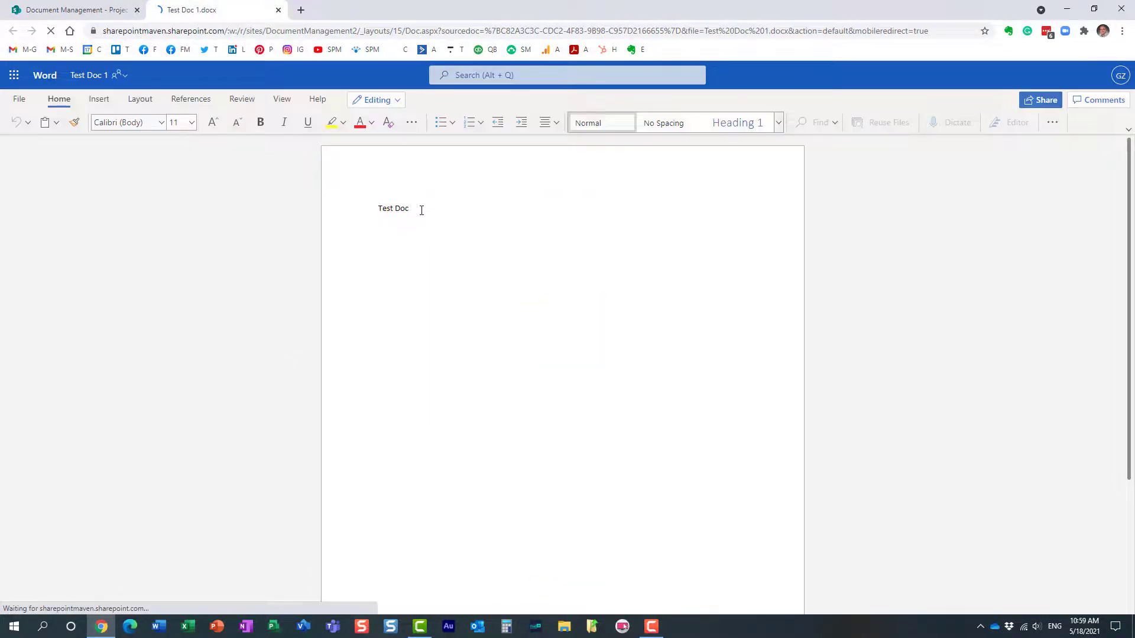
left_click(422, 210)
key("Return")
type("Hello")
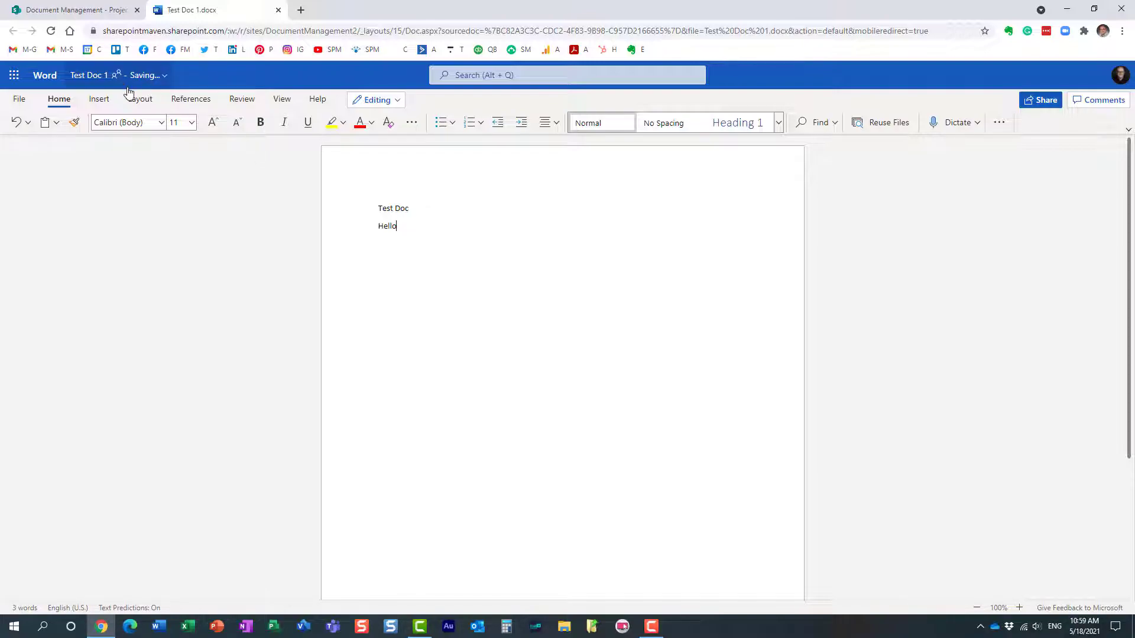
left_click(278, 10)
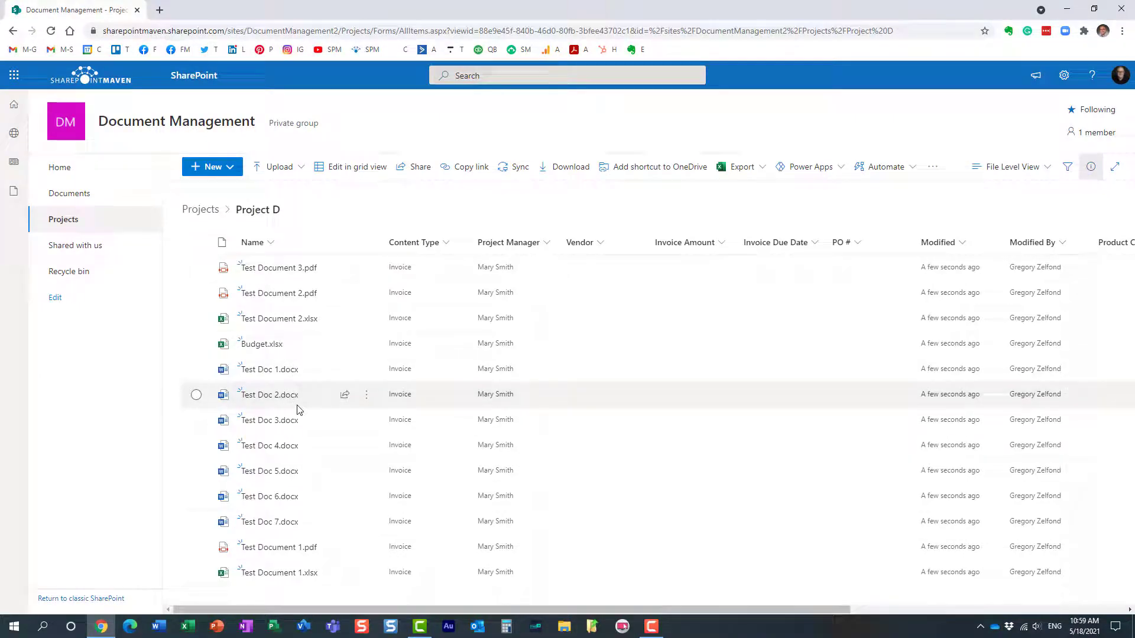
- Check Test Doc 1.docx's version history lists 1.0 and 2.0, then return to Projects
right_click(276, 371)
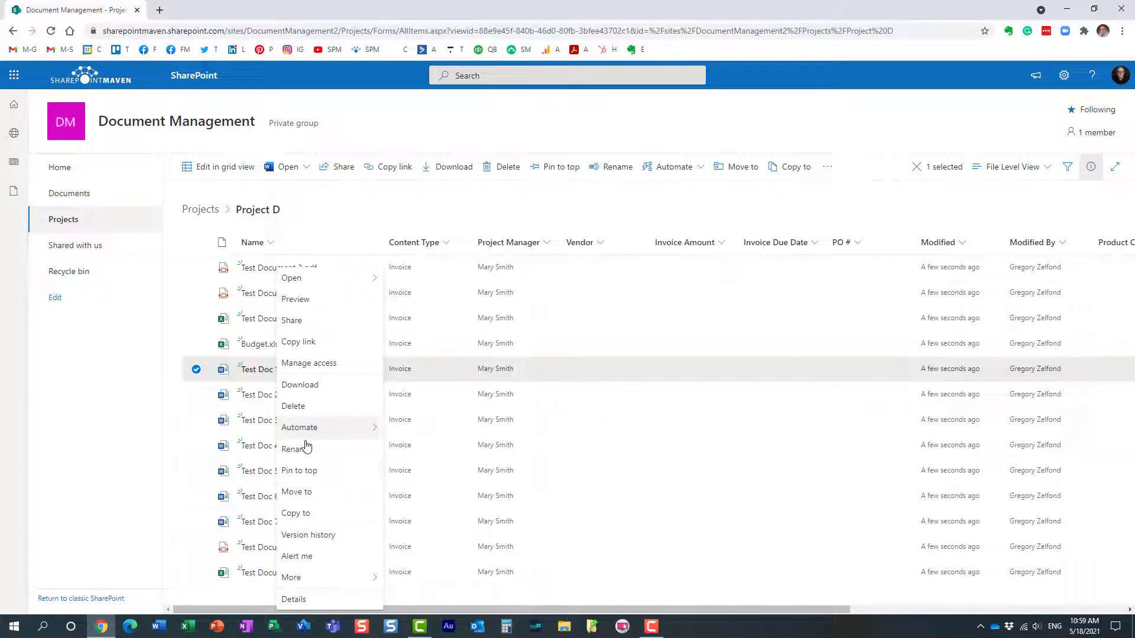
left_click(335, 536)
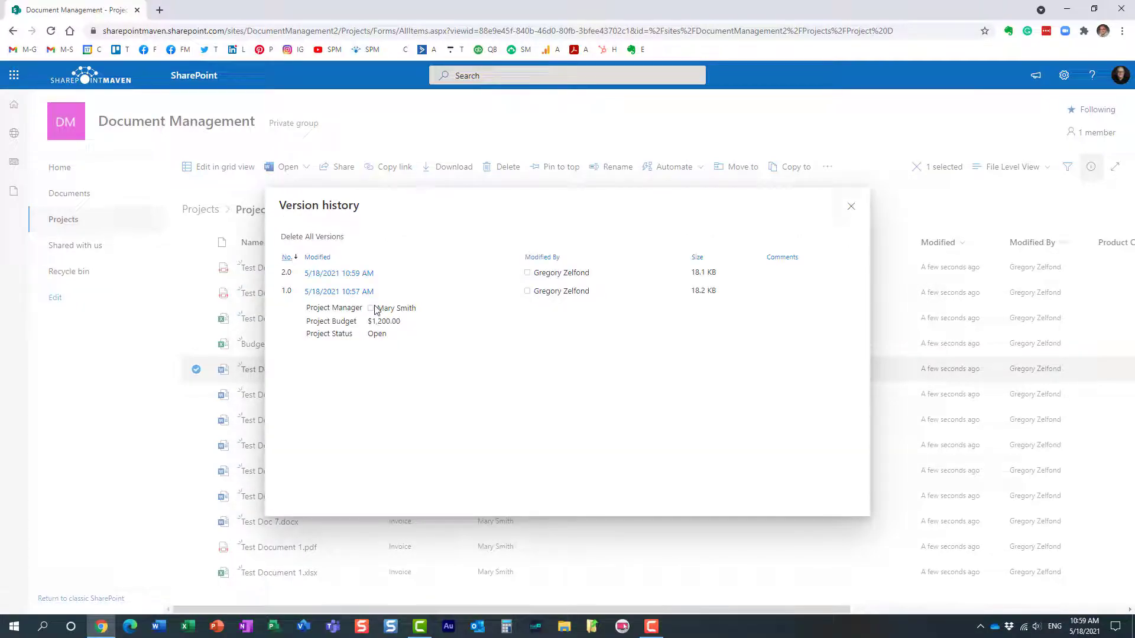
mouse_move(388, 293)
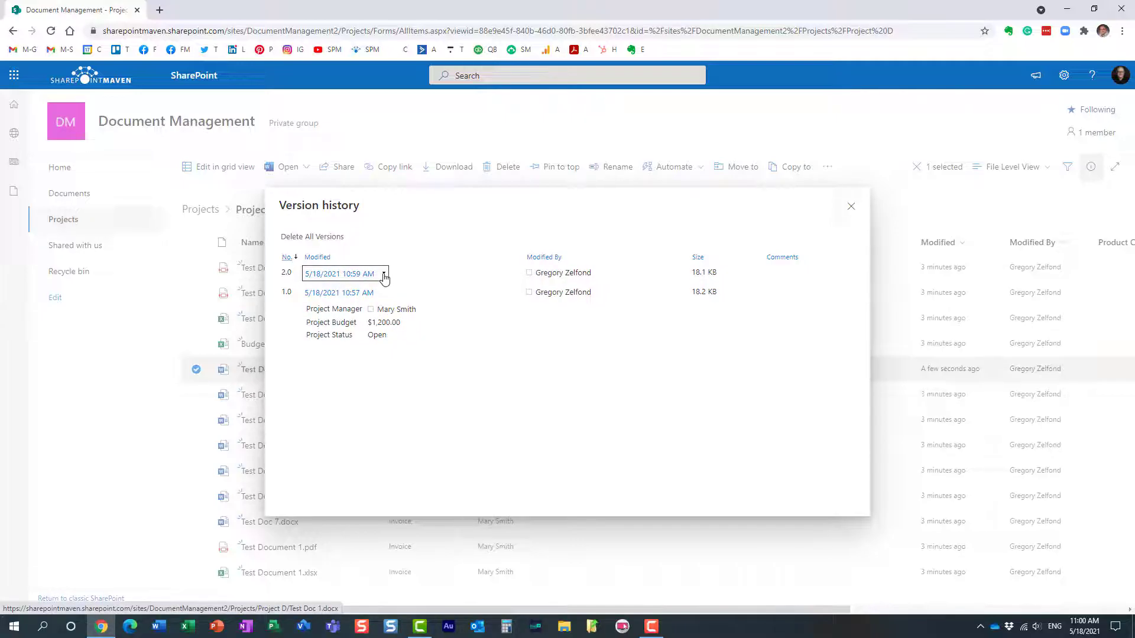
left_click(848, 209)
left_click(196, 369)
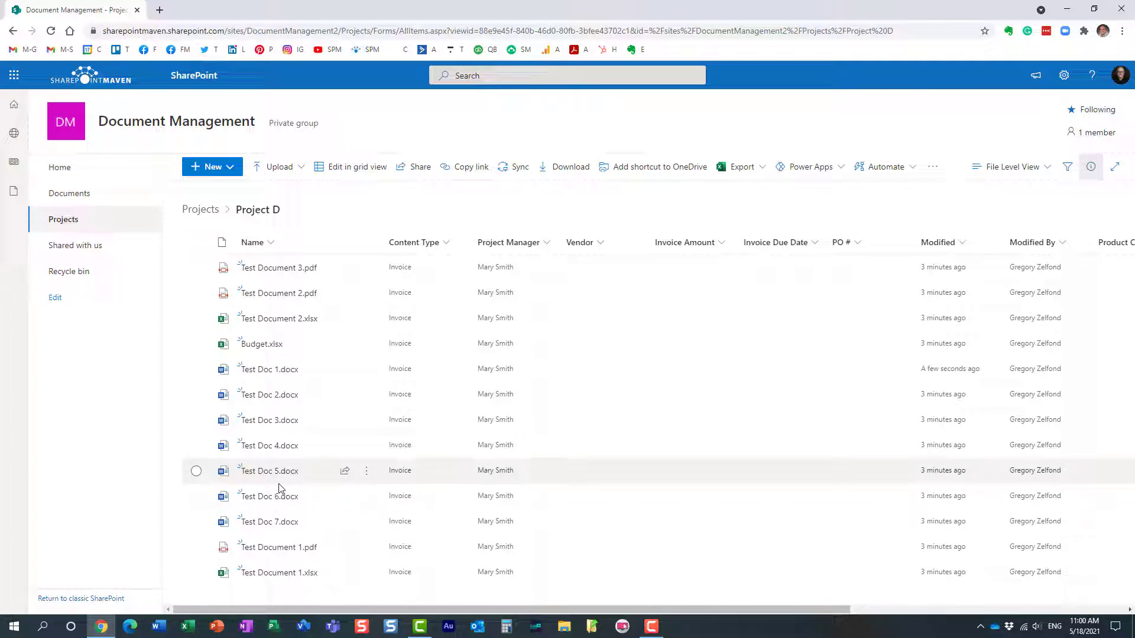
left_click(200, 210)
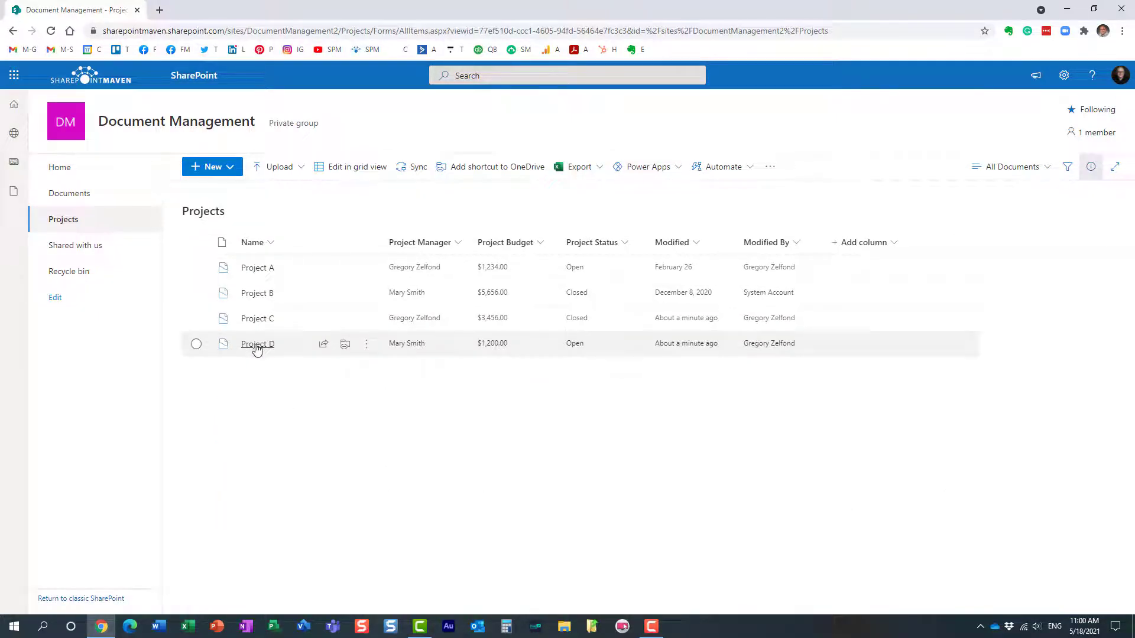
right_click(255, 348)
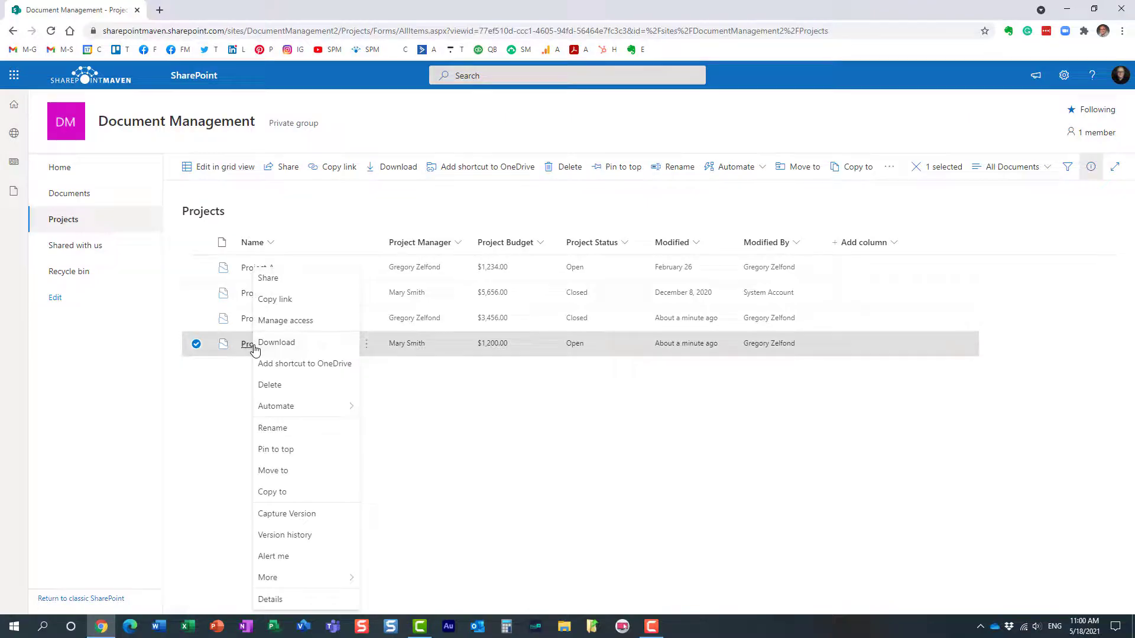
left_click(335, 543)
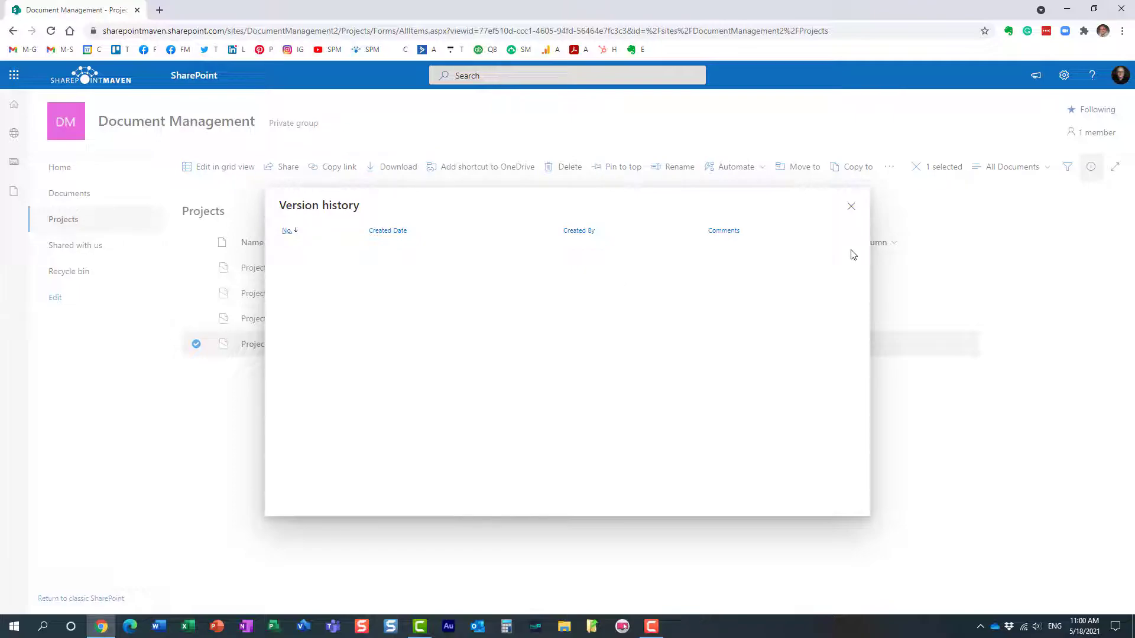
left_click(851, 205)
left_click(197, 344)
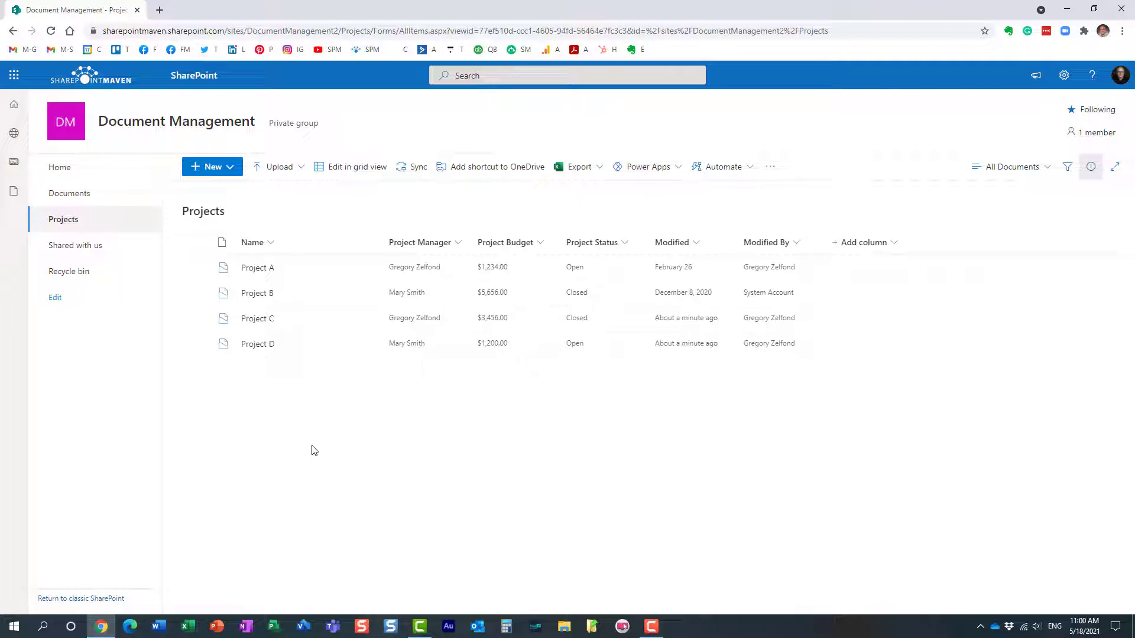
right_click(254, 347)
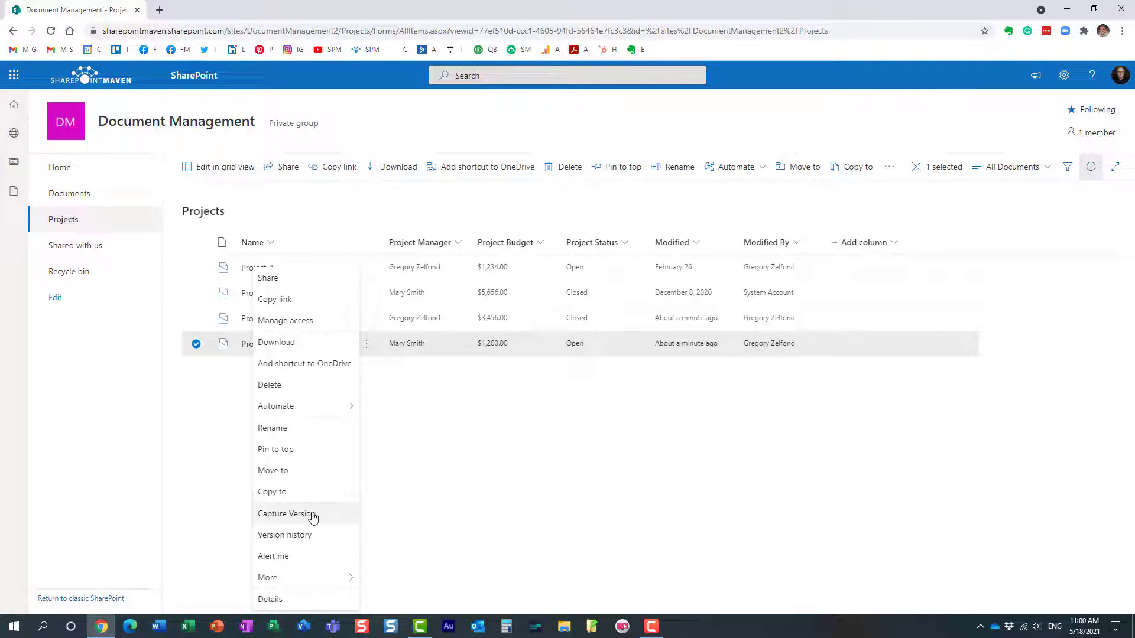
left_click(195, 426)
left_click(196, 347)
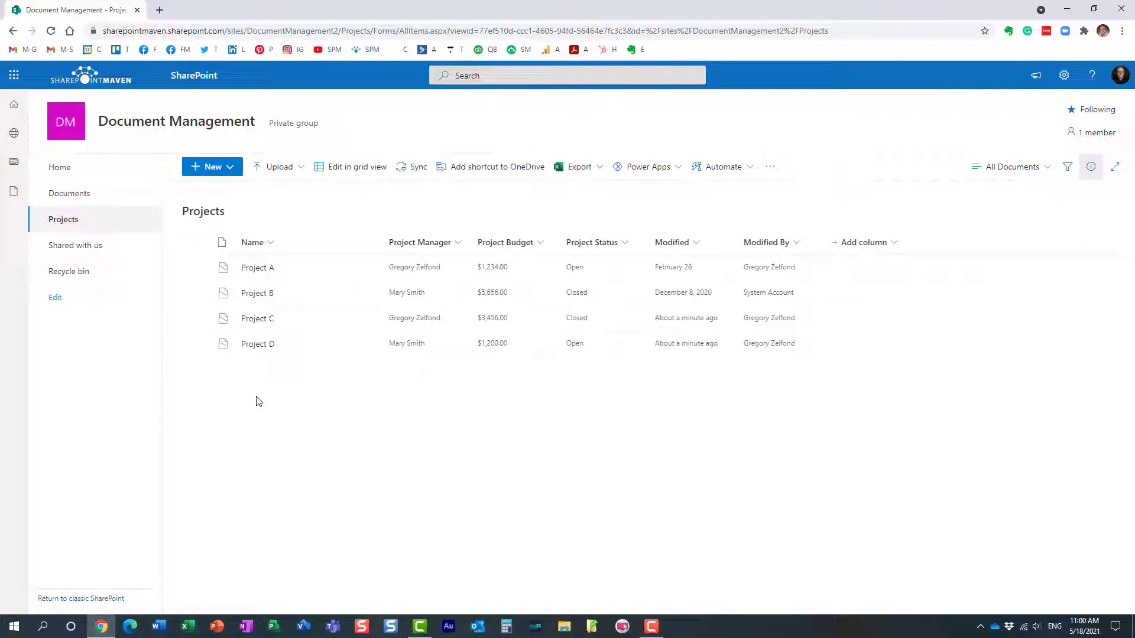
left_click(257, 346)
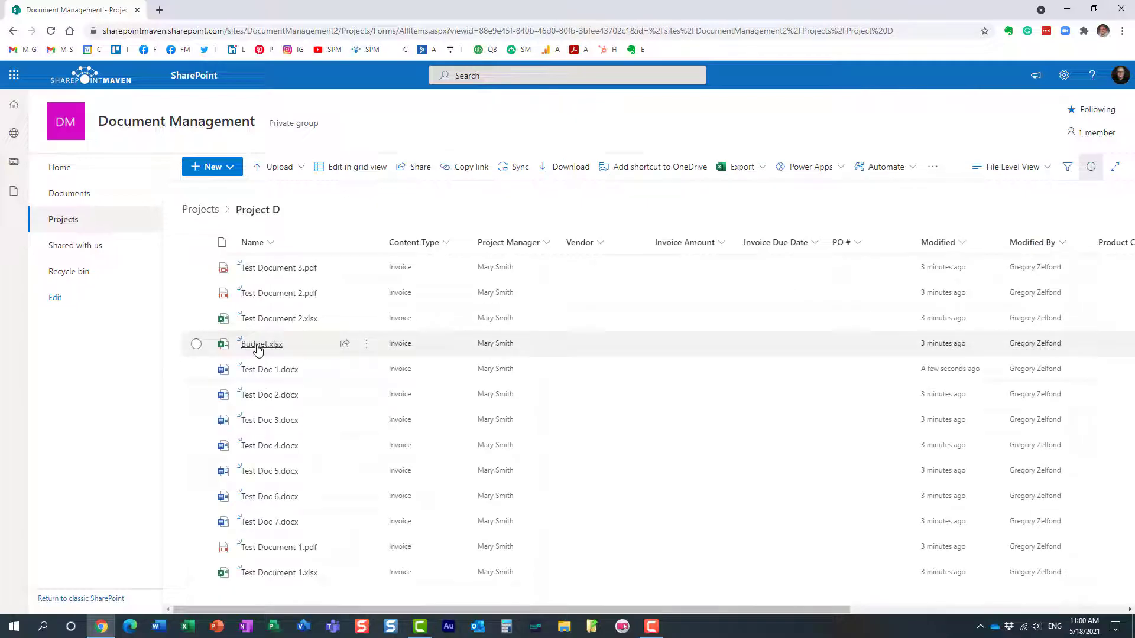
left_click(211, 214)
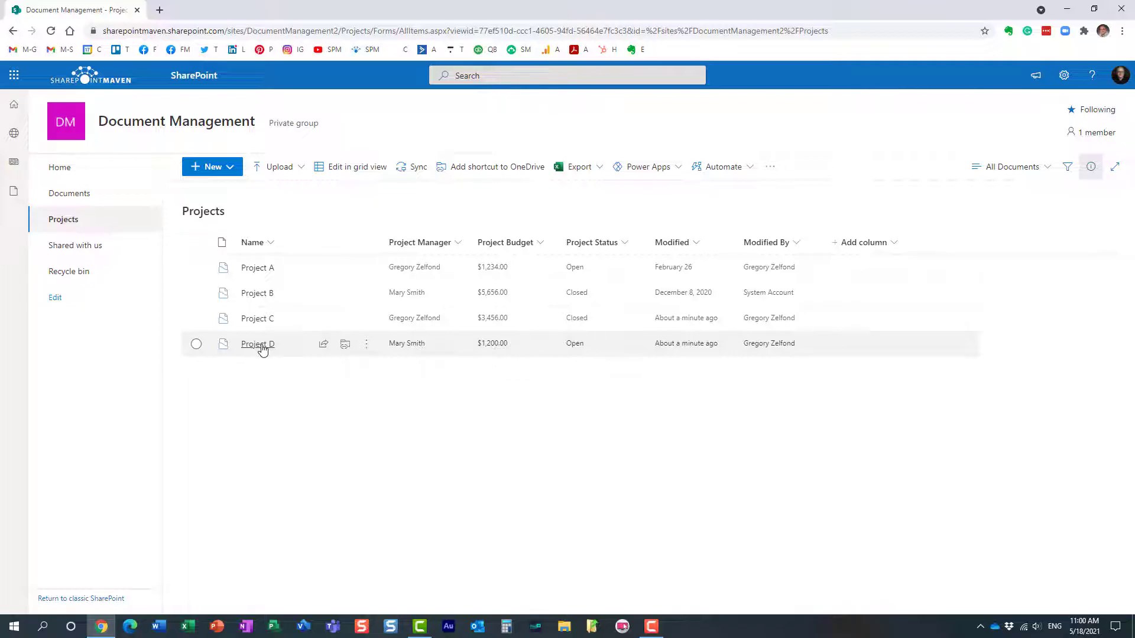
left_click(262, 349)
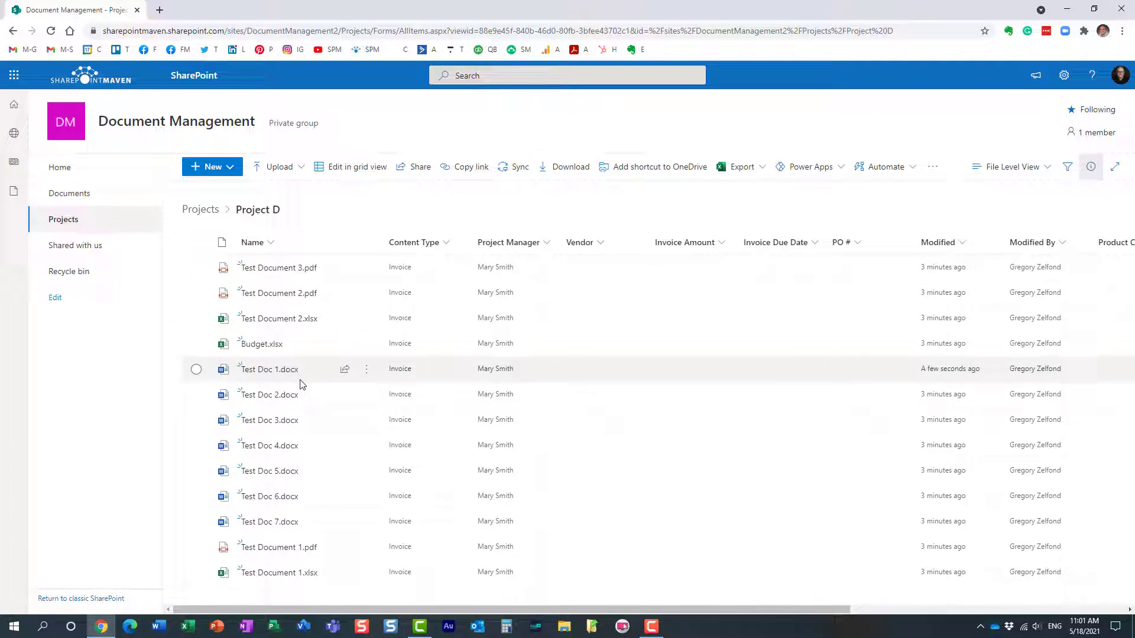
left_click(208, 214)
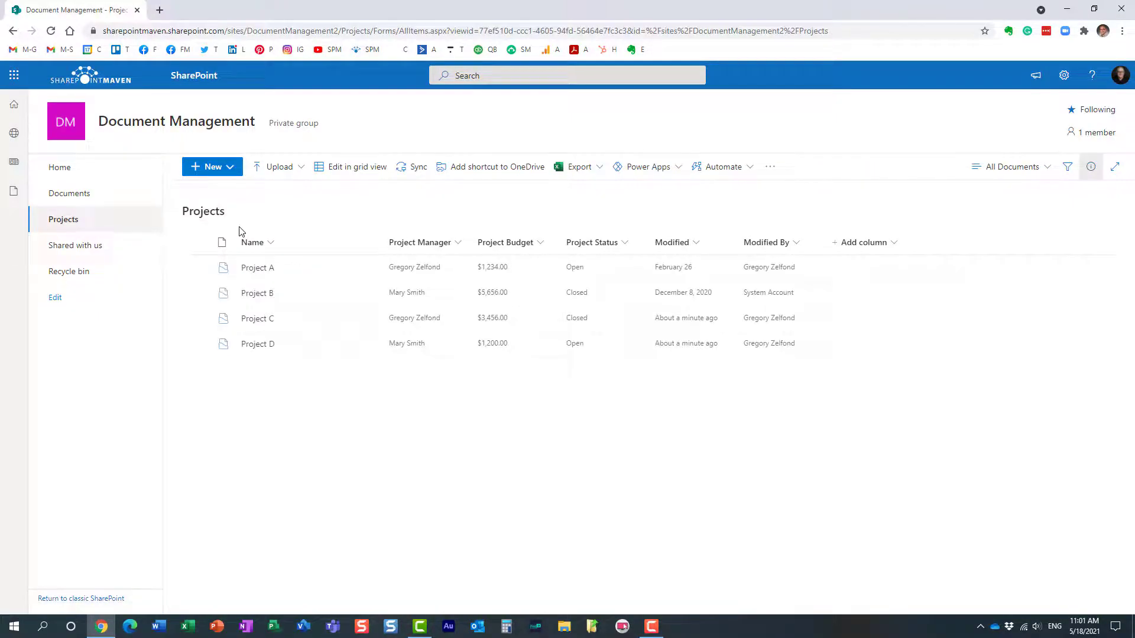
- Capture a version of Project D commented 'Moving to Planning Phase' and close the summary
right_click(258, 349)
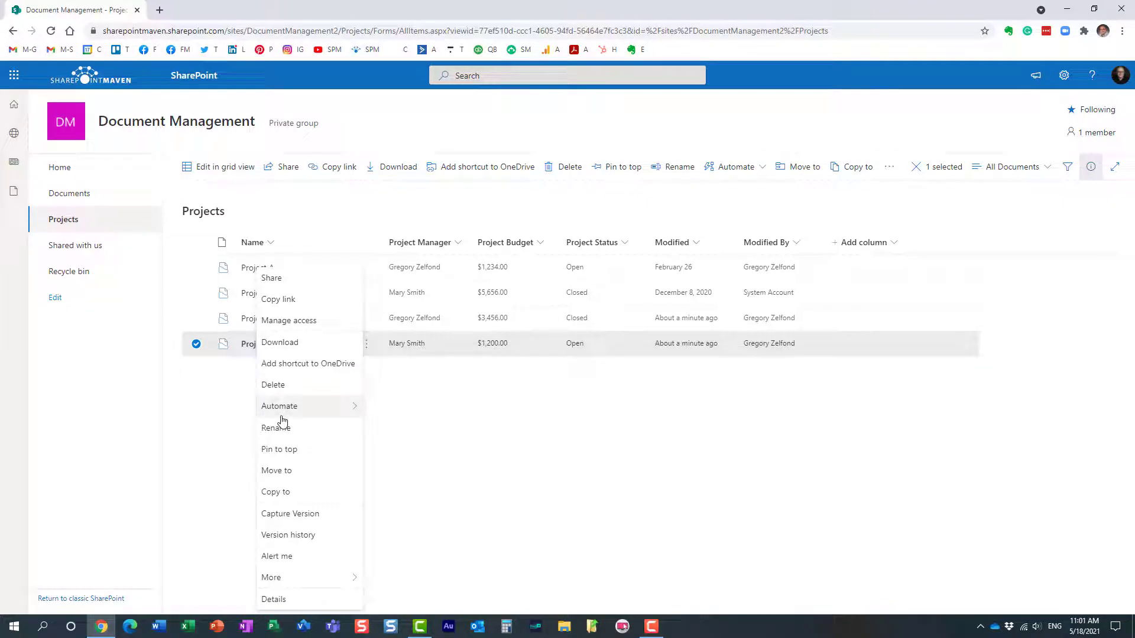
left_click(331, 517)
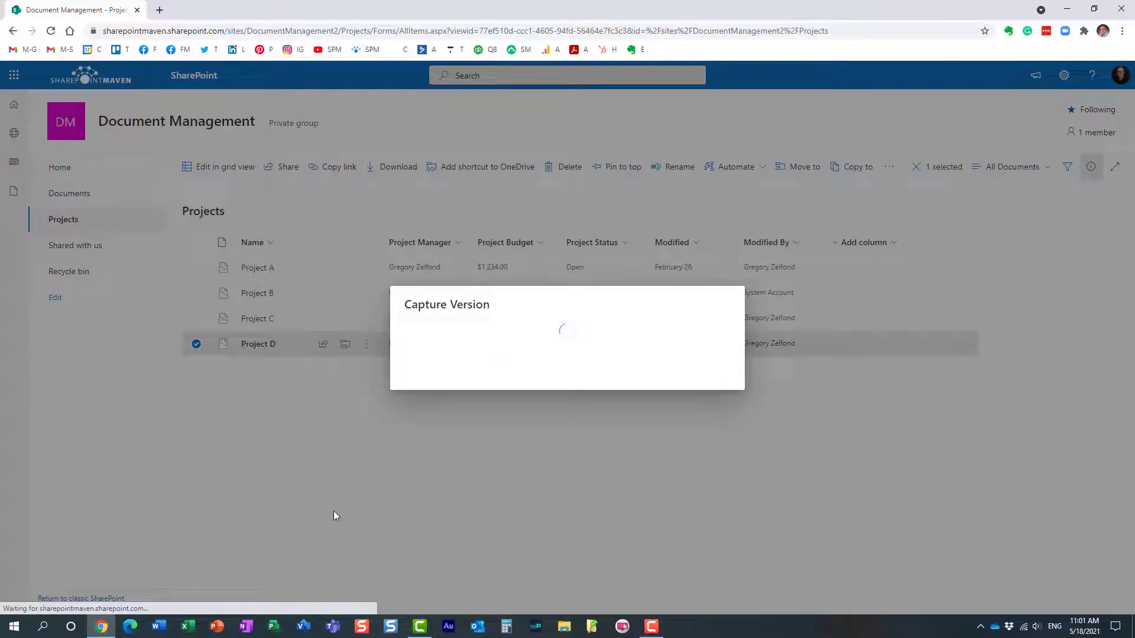
left_click(543, 322)
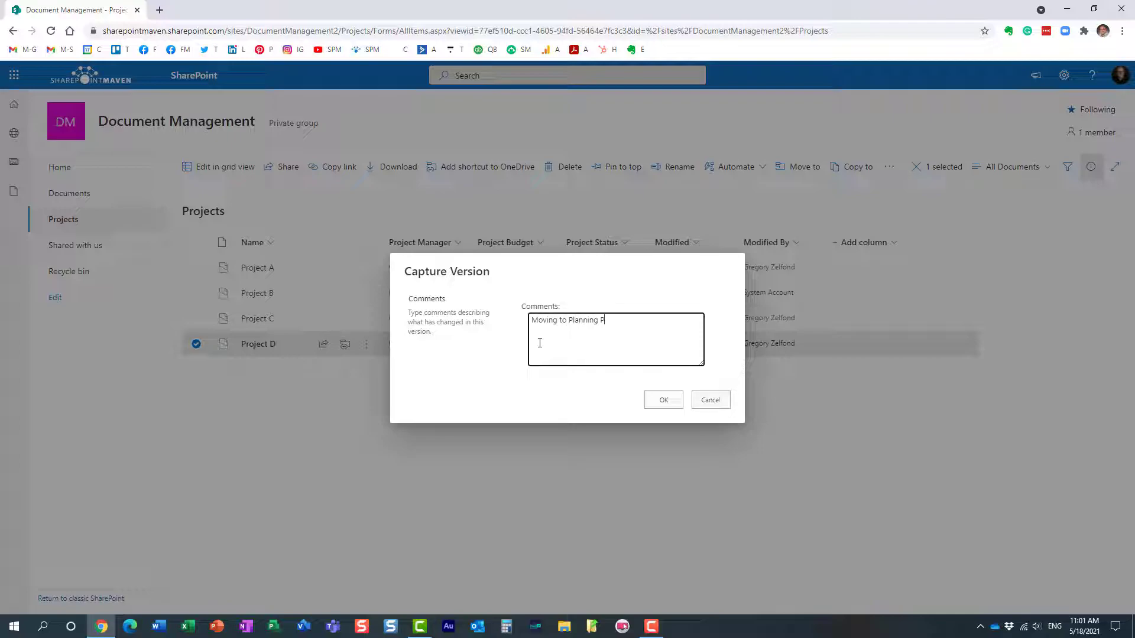
left_click(666, 400)
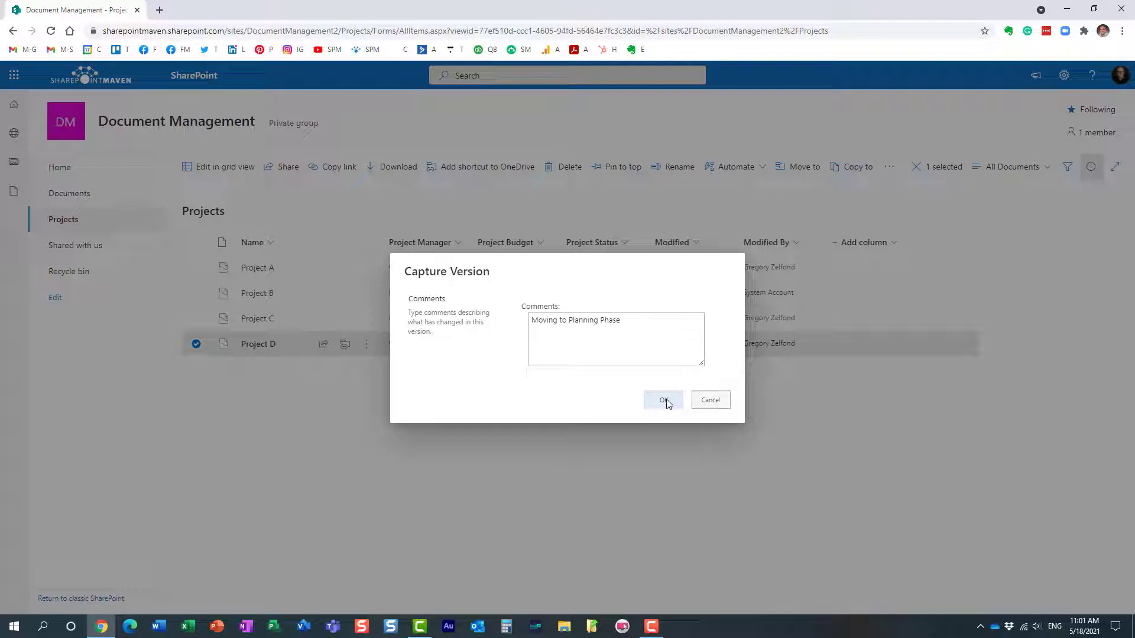
left_click(673, 405)
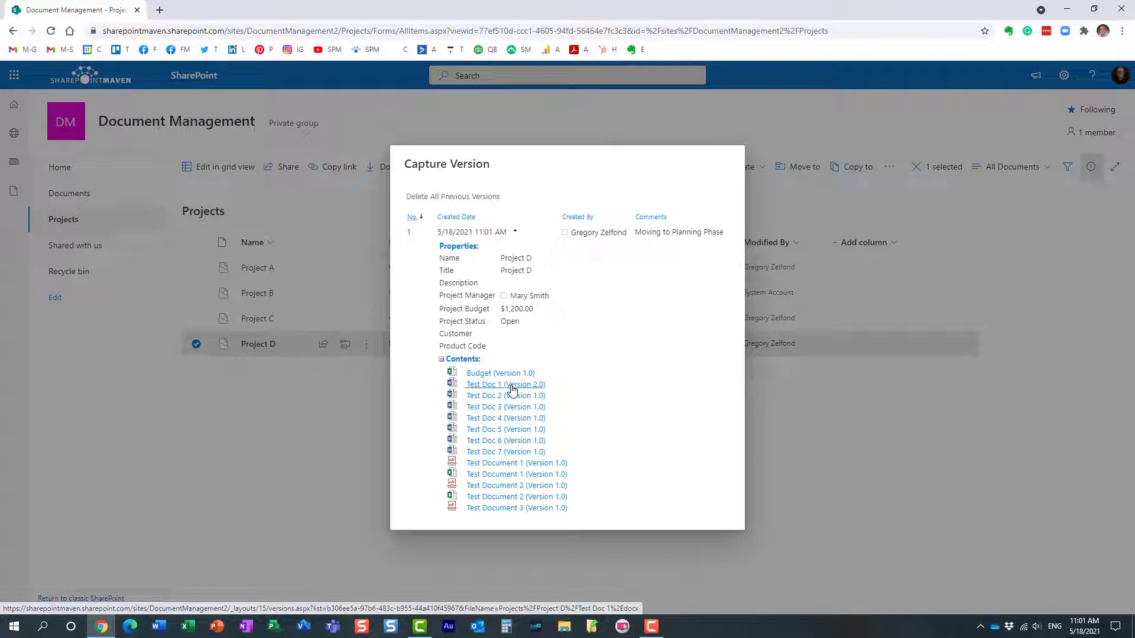
left_click(499, 121)
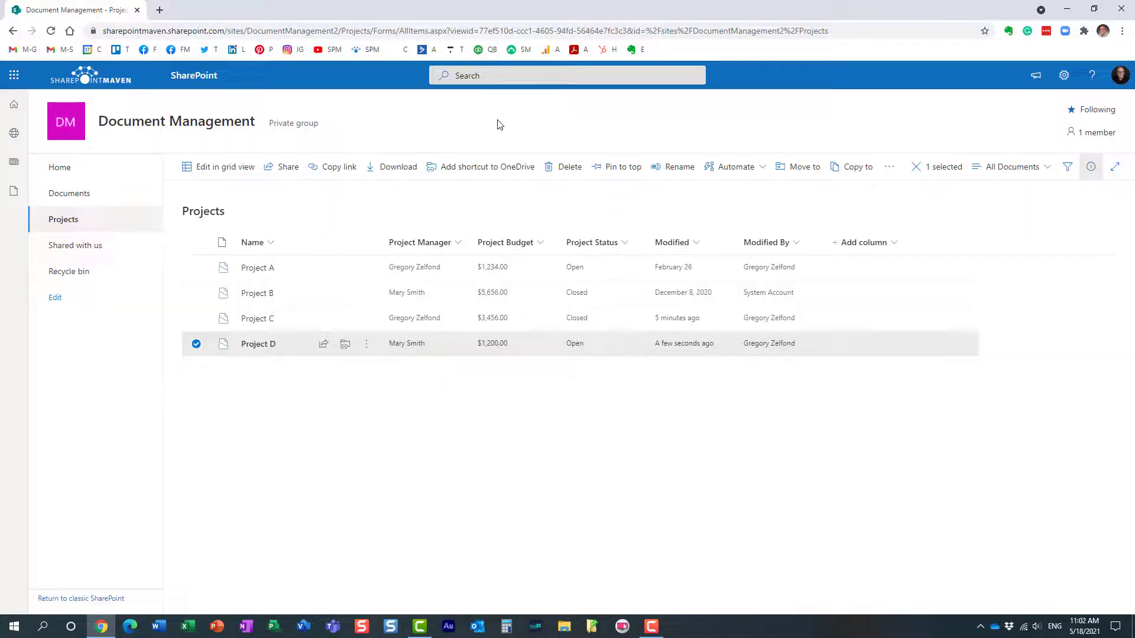
- Delete Test Doc 2–6.docx and Test Document 1.pdf from the Project D document set
left_click(263, 347)
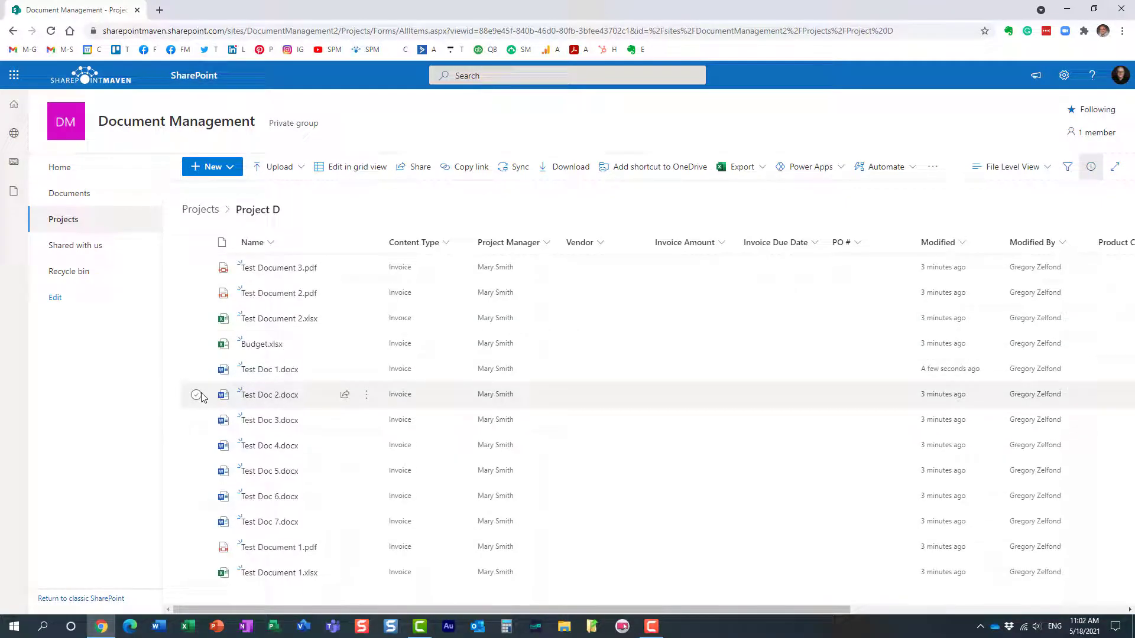
left_click(196, 394)
left_click(196, 420)
left_click(196, 446)
left_click(196, 471)
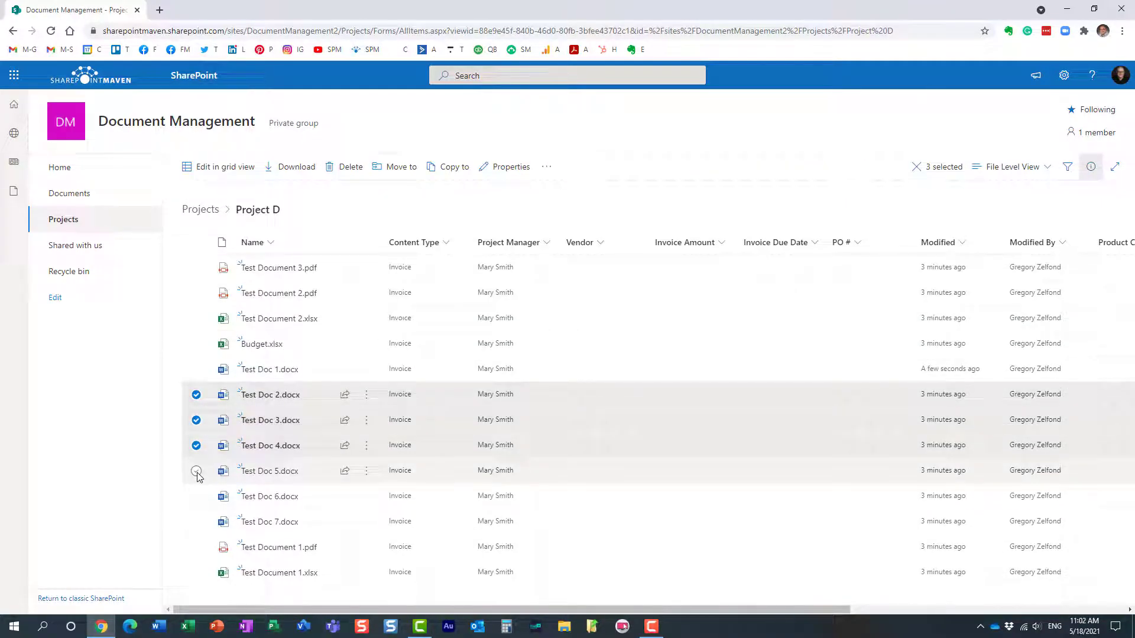
left_click(196, 497)
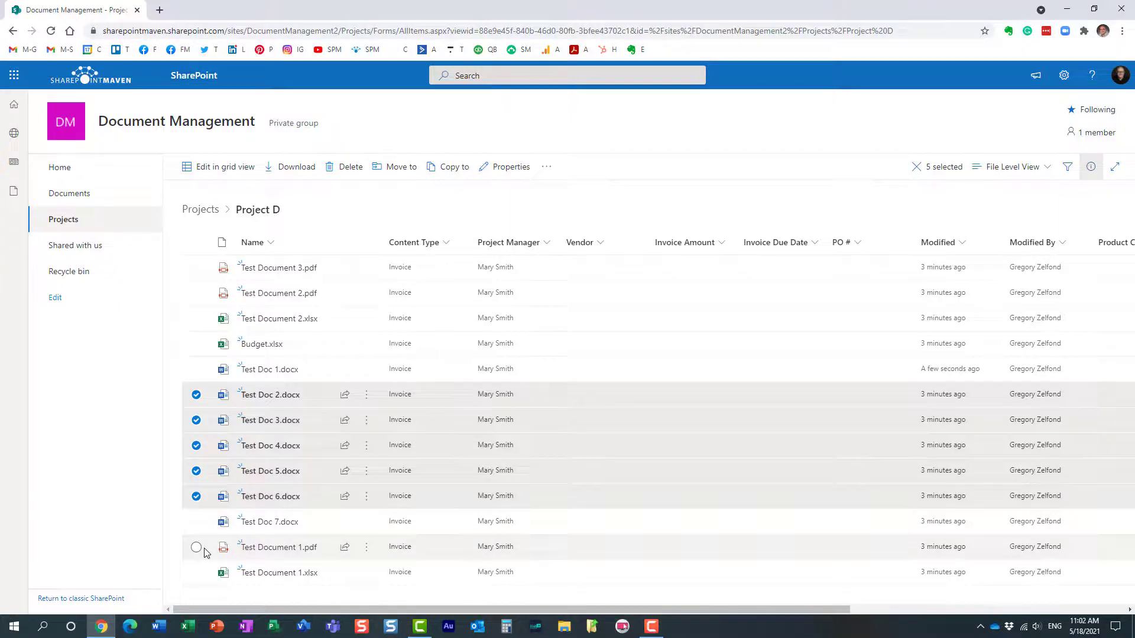
left_click(196, 547)
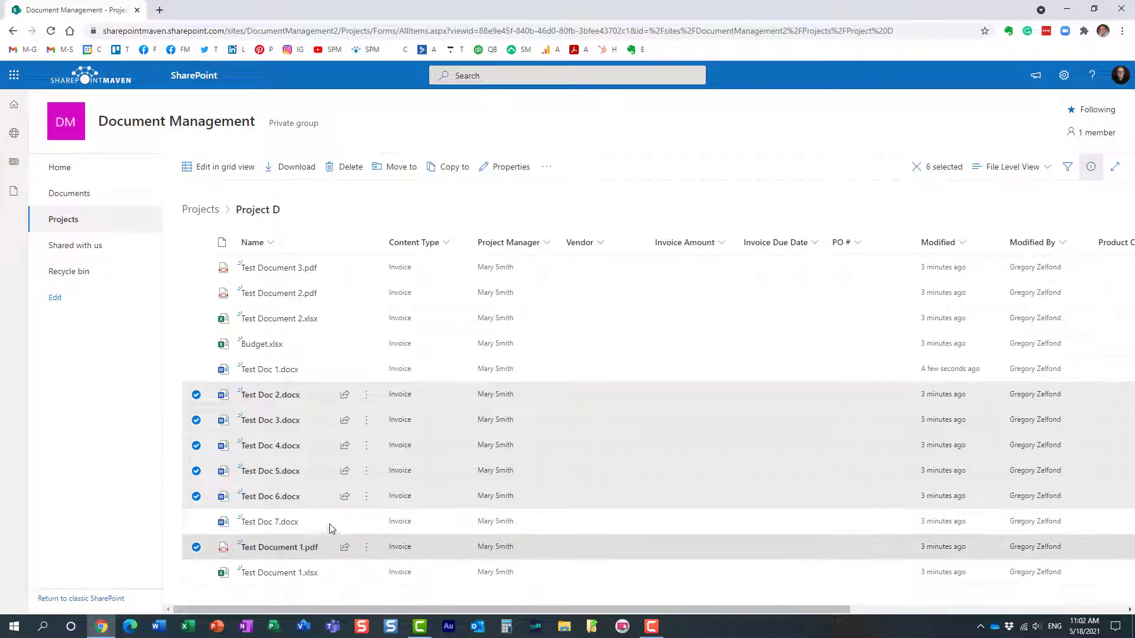
left_click(346, 167)
left_click(573, 368)
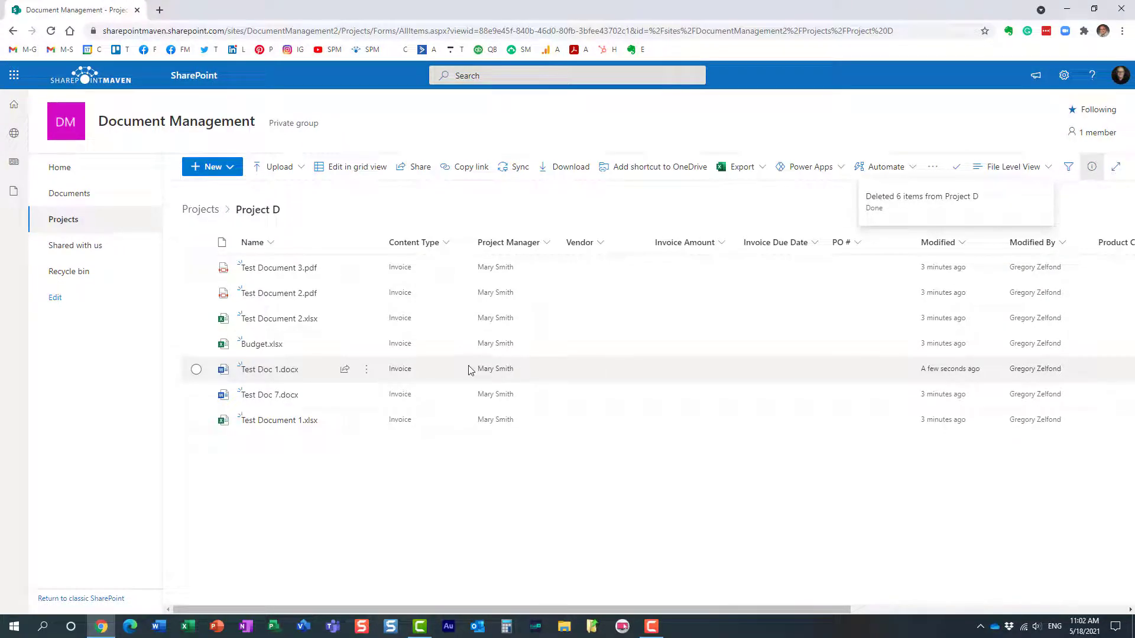
- Add a third line 'Hello again' below 'Hello' in Test Doc 1.docx, then close it
left_click(284, 371)
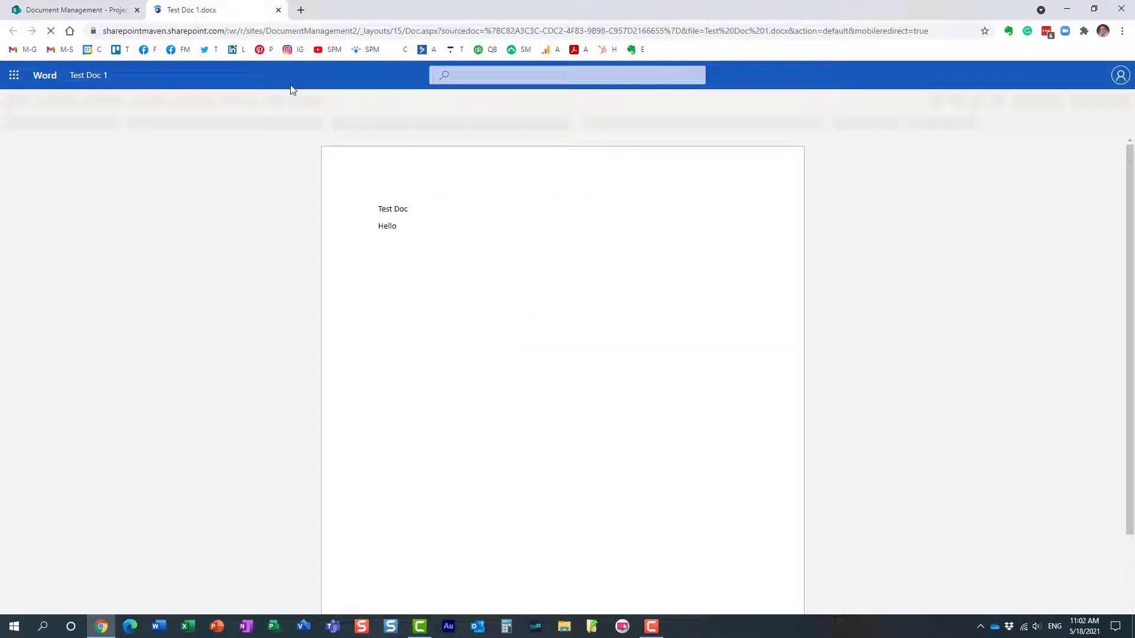
key("Return")
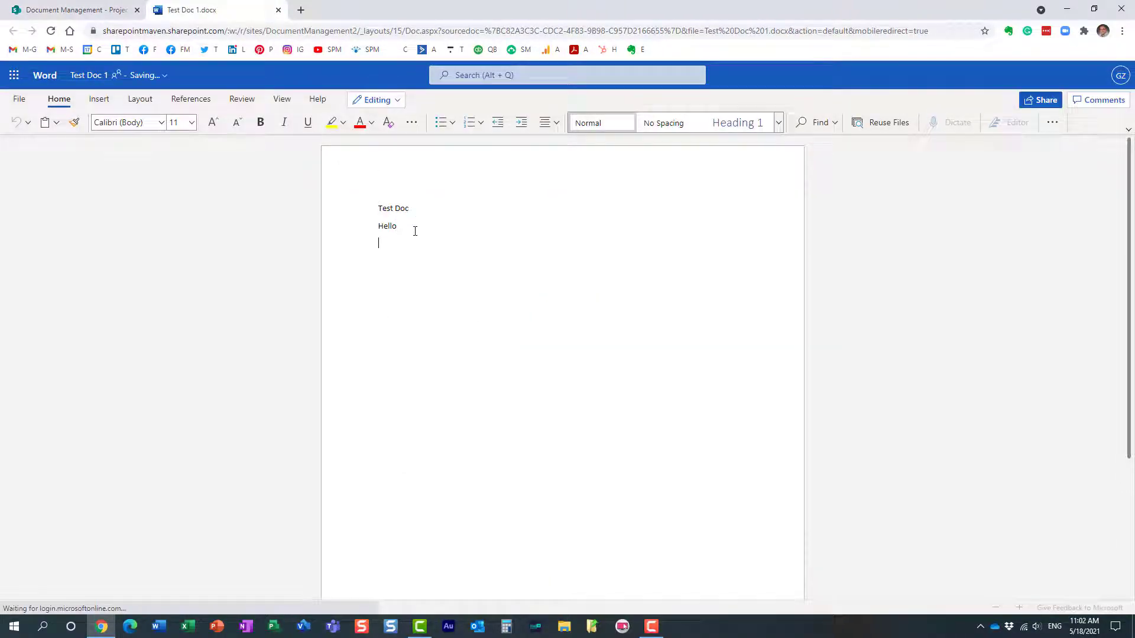
type("Hello again")
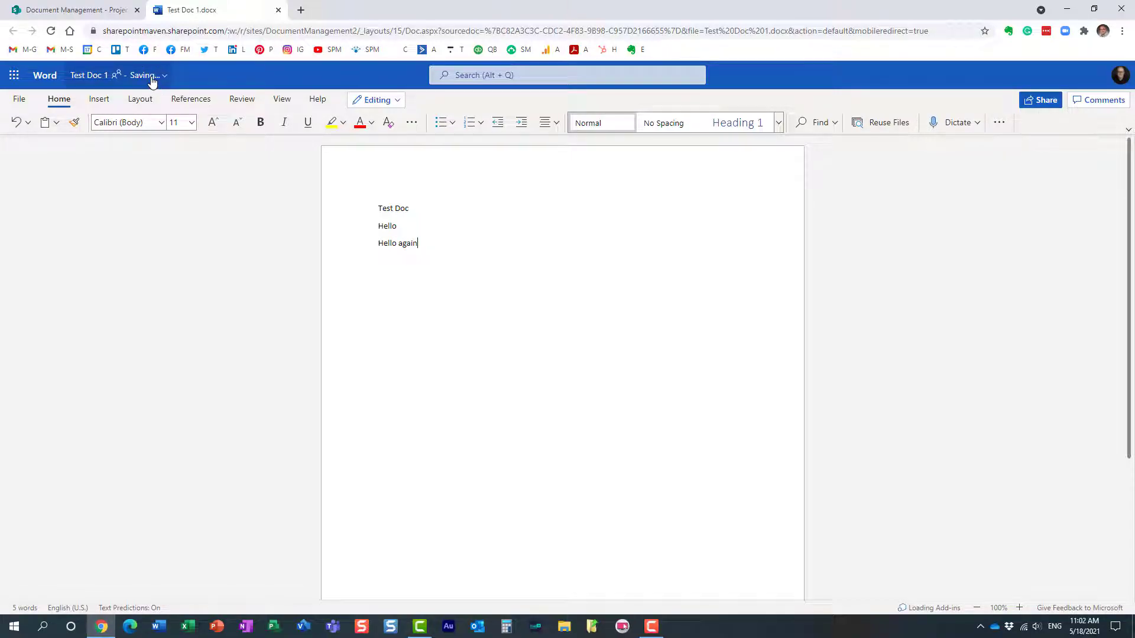
left_click(278, 10)
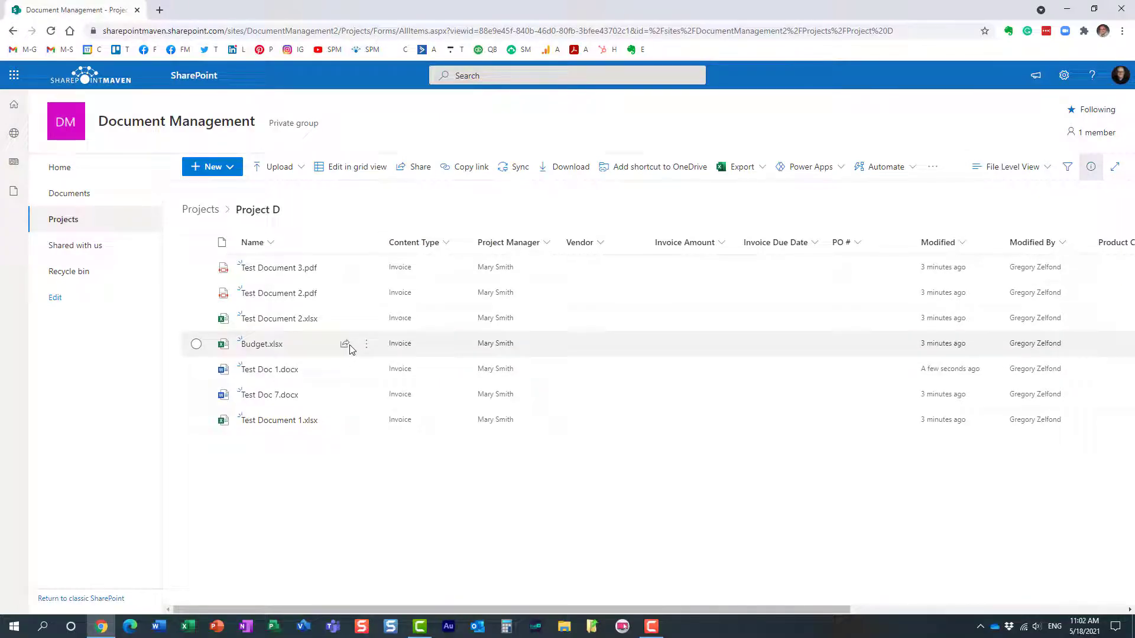
- Check Test Doc 1.docx now shows version 3.0, then return to the Projects list
right_click(286, 374)
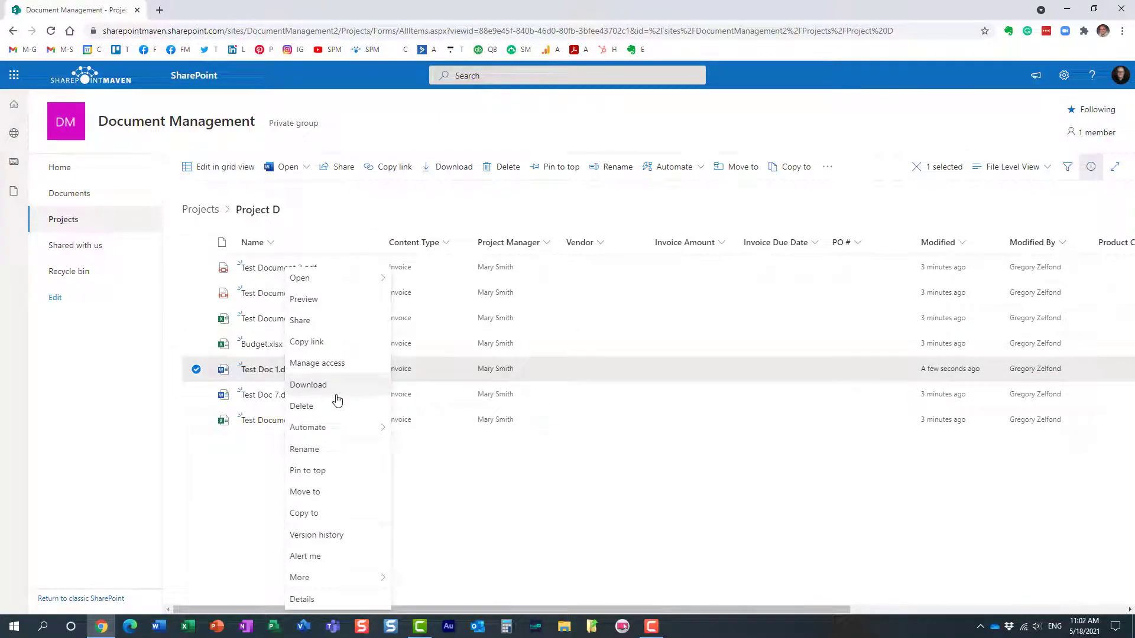
left_click(359, 536)
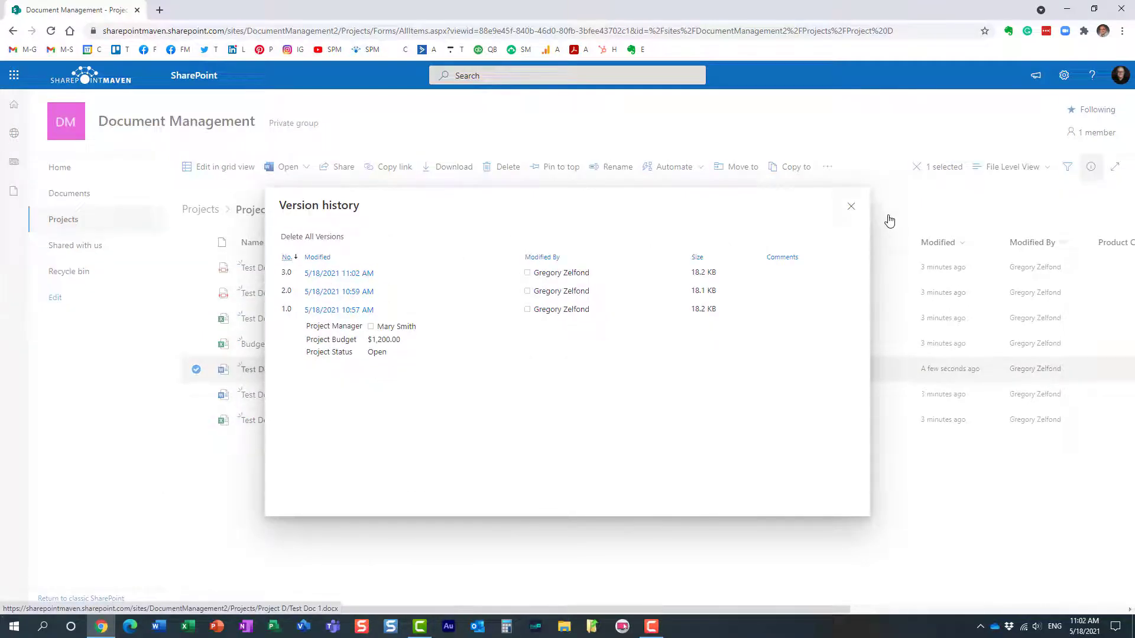
left_click(851, 206)
left_click(201, 210)
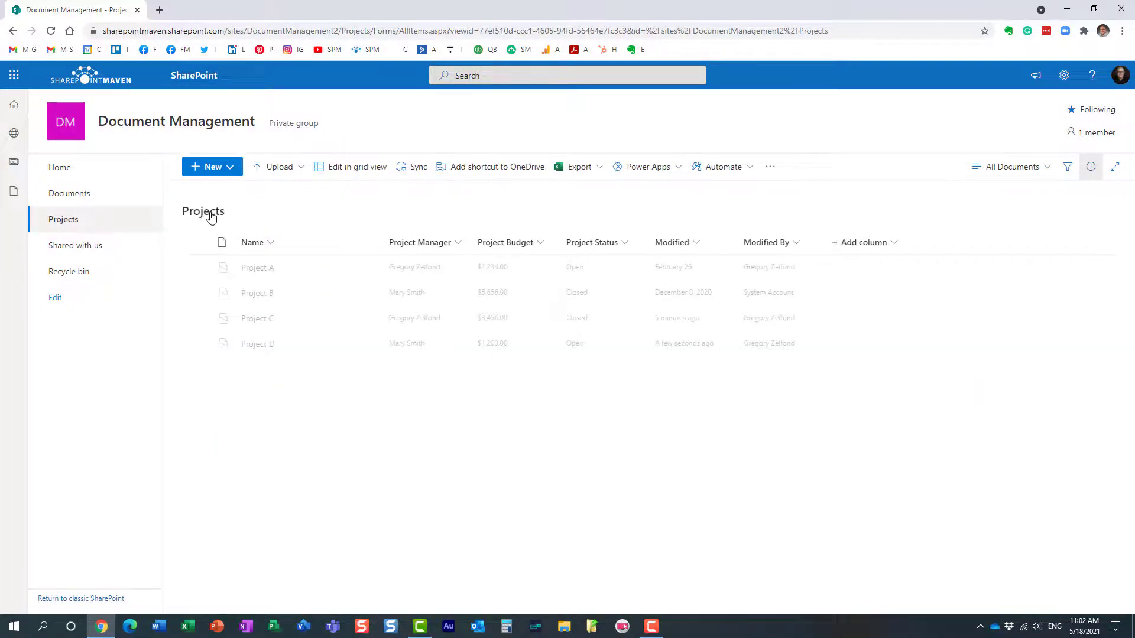
right_click(258, 346)
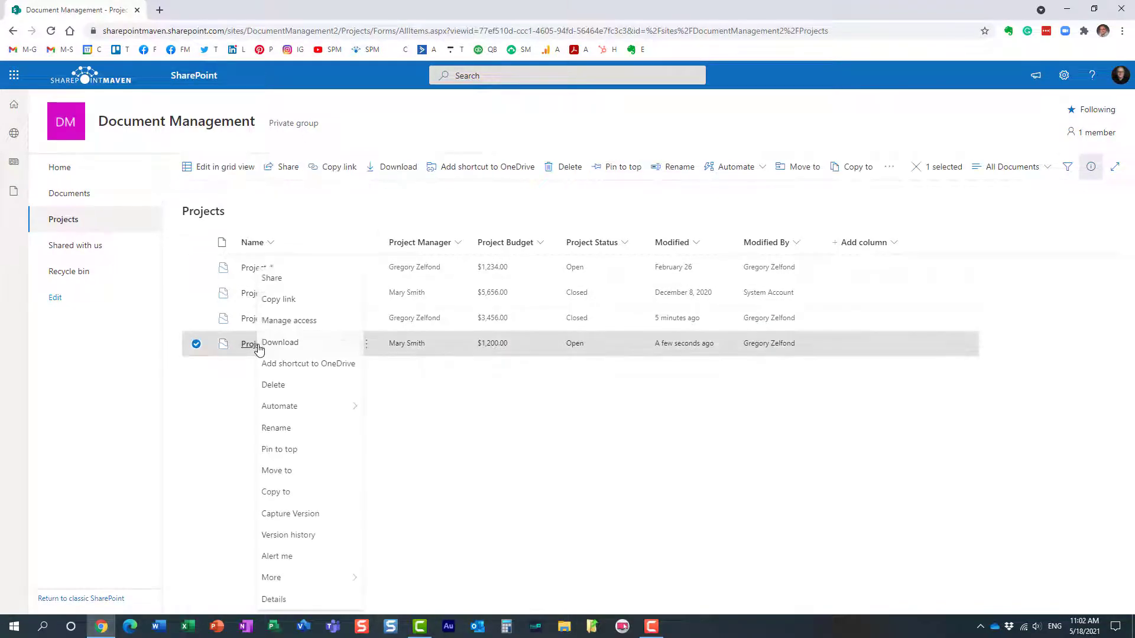
left_click(325, 536)
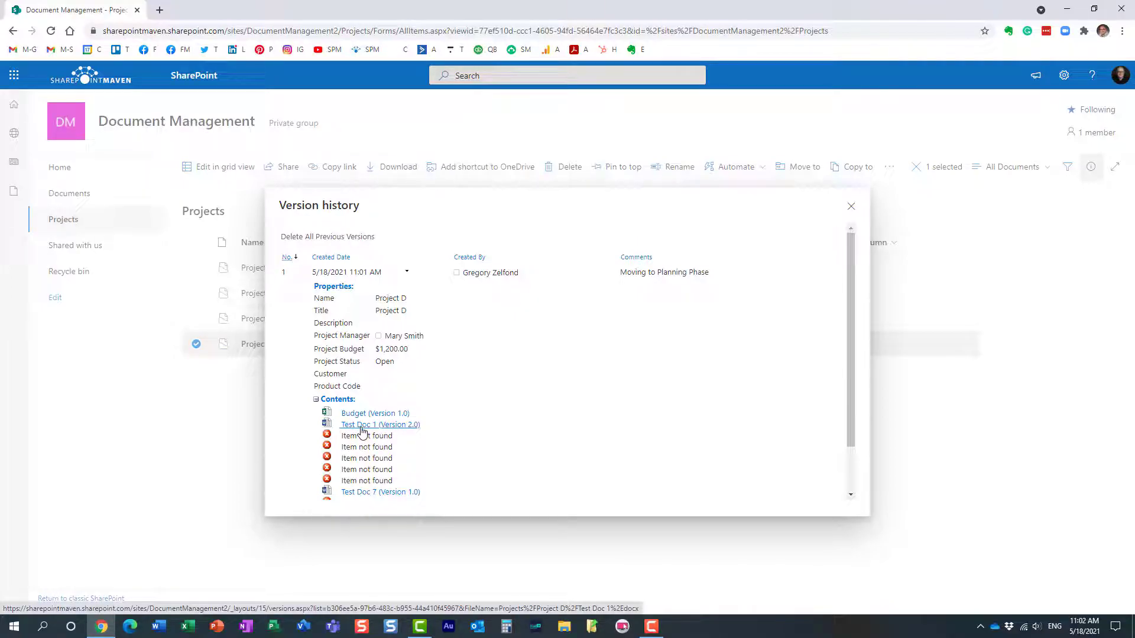
left_click(403, 425)
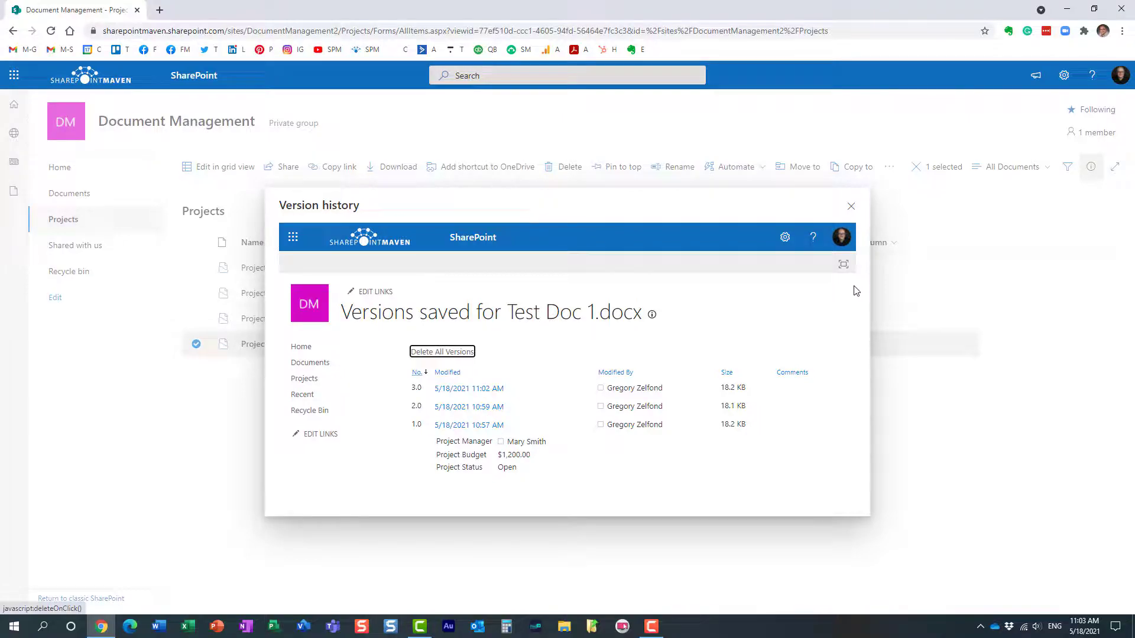
left_click(852, 206)
right_click(259, 351)
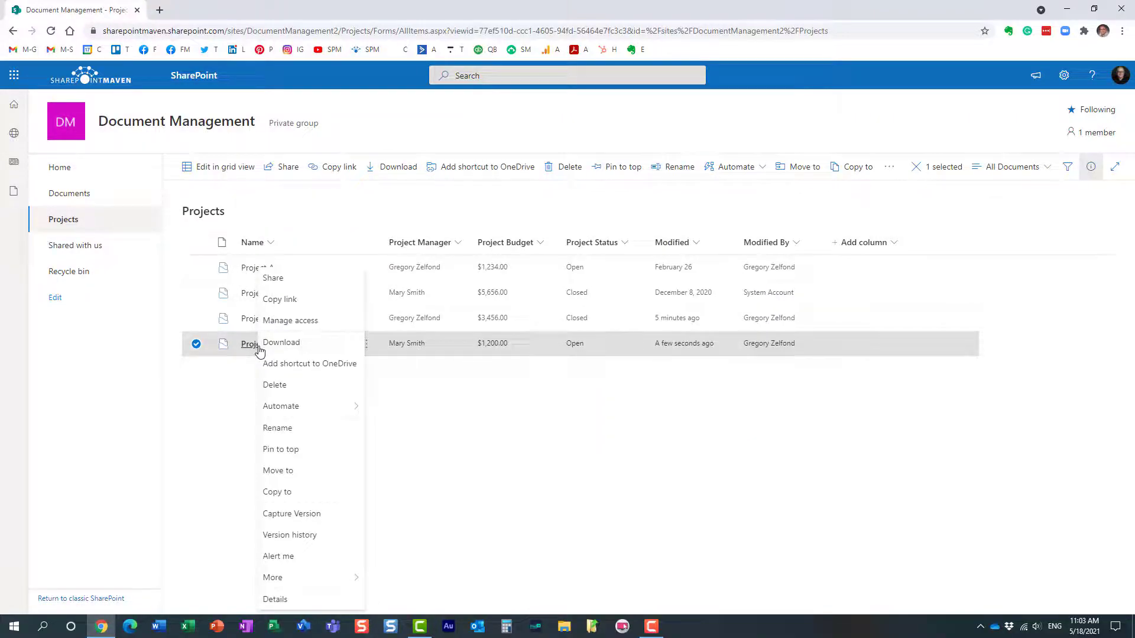
left_click(319, 536)
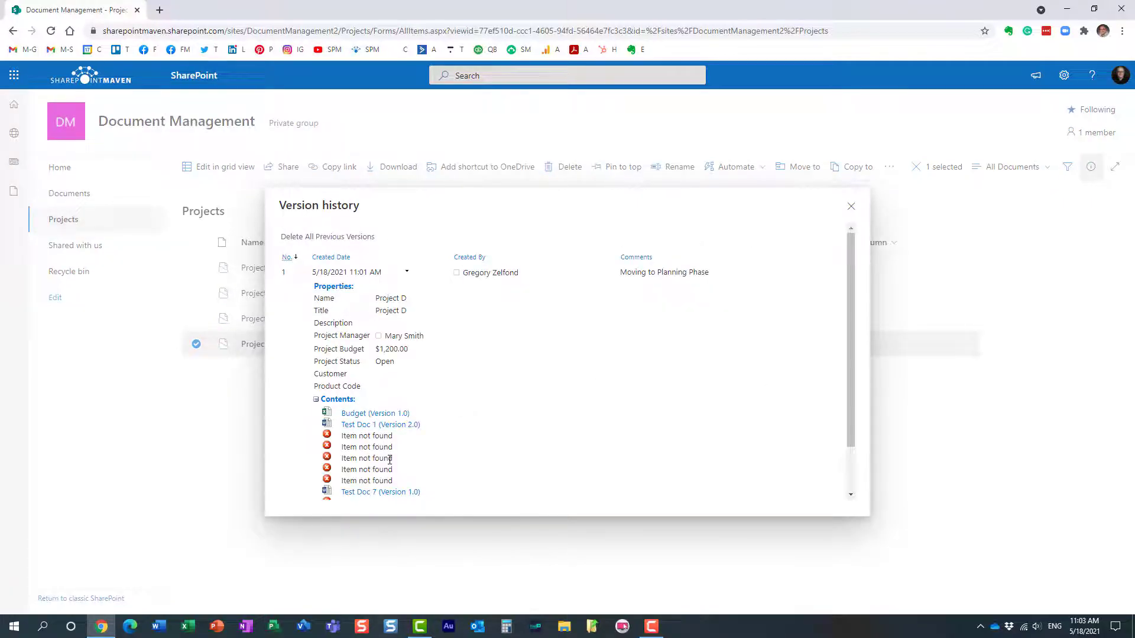
scroll(389, 459, "down", 1)
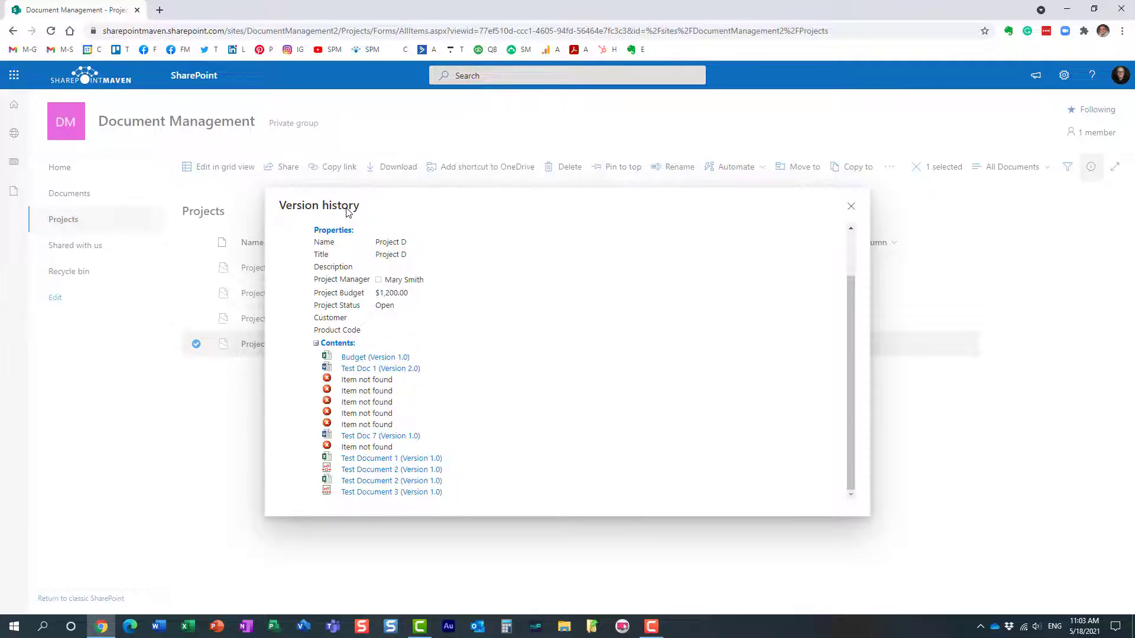
left_click(852, 208)
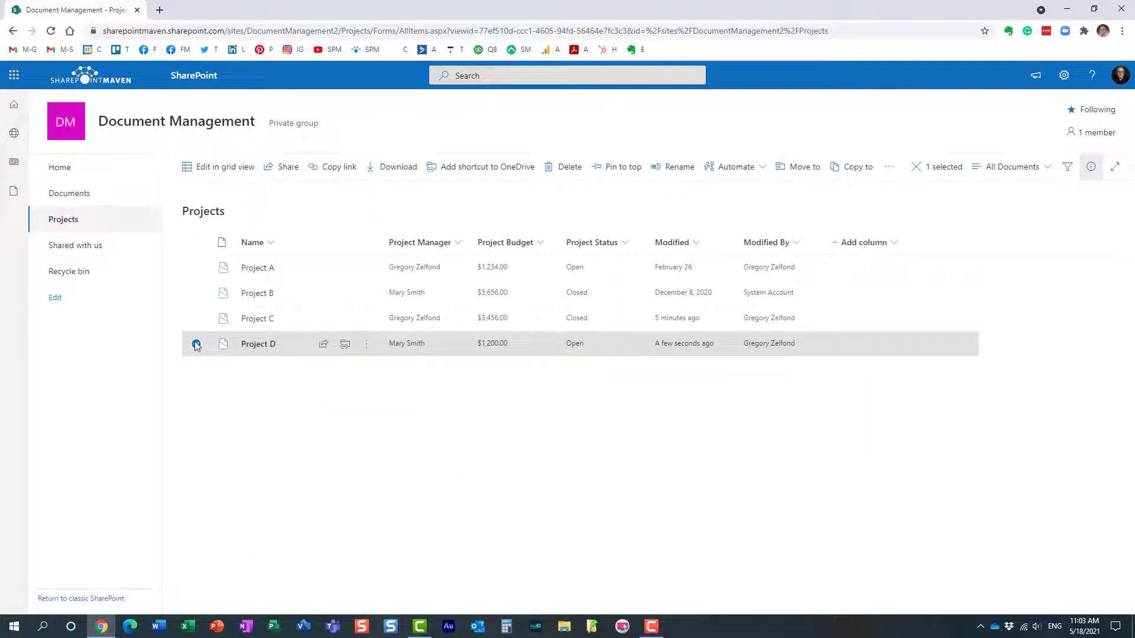
left_click(196, 344)
- Capture Project D version 2 with the comment 'Moving to Execution Phase', correcting a typo
right_click(258, 350)
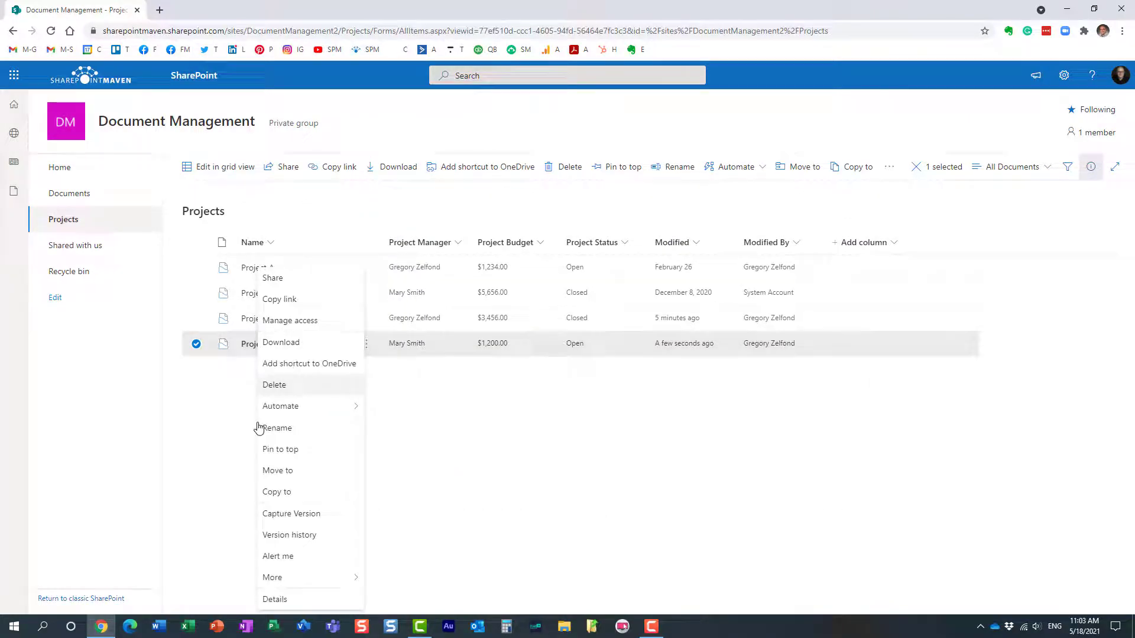
left_click(317, 515)
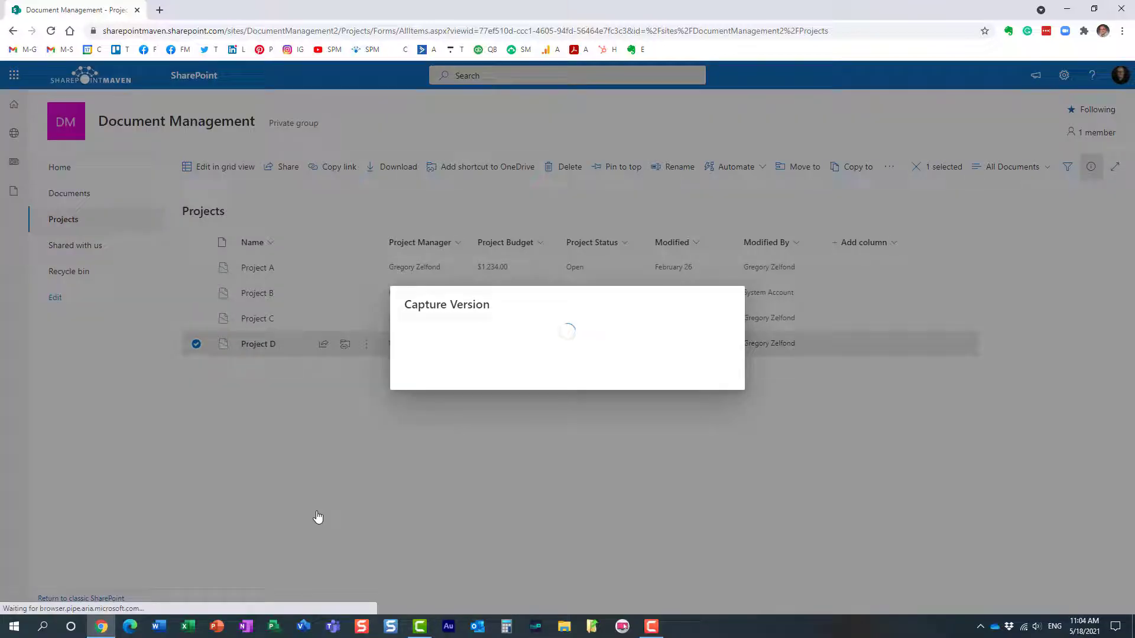
left_click(581, 328)
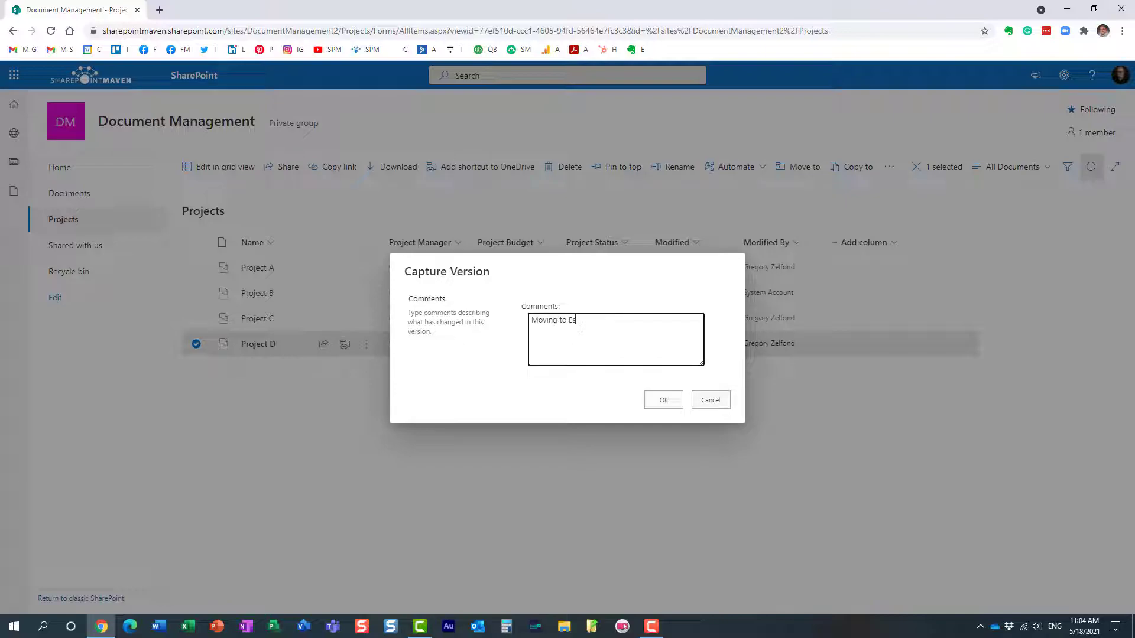
type("Moving to Esecution P")
left_click(577, 320)
key("BackSpace")
type("x")
left_click(665, 400)
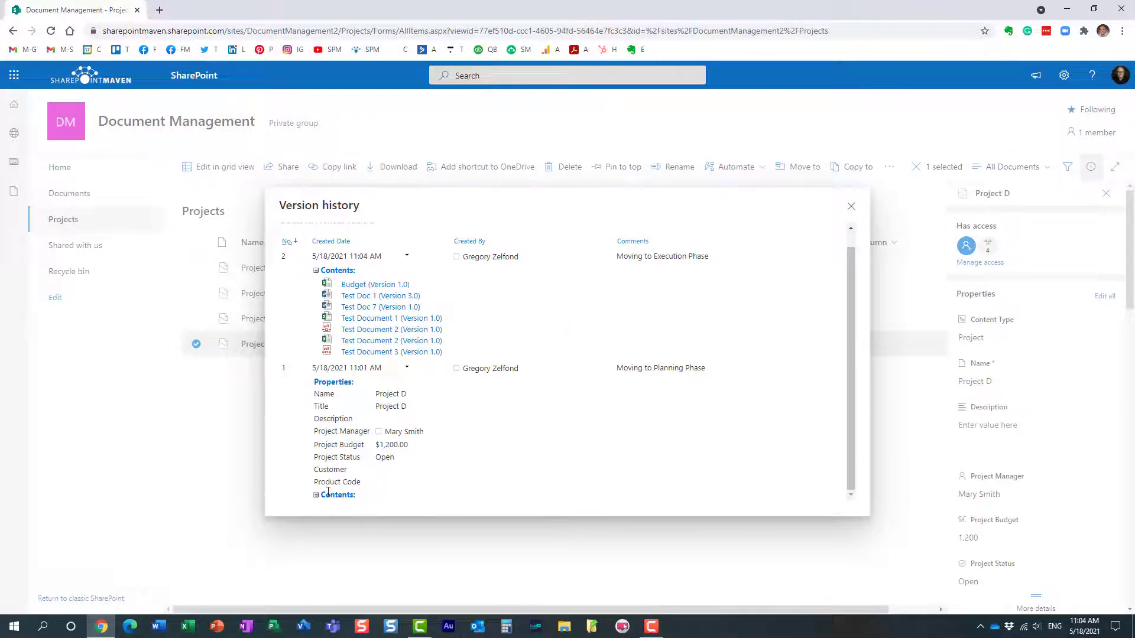
- Compare the contents of Project D versions 1 and 2, then close version history and details
left_click(316, 497)
scroll(408, 440, "down", 2)
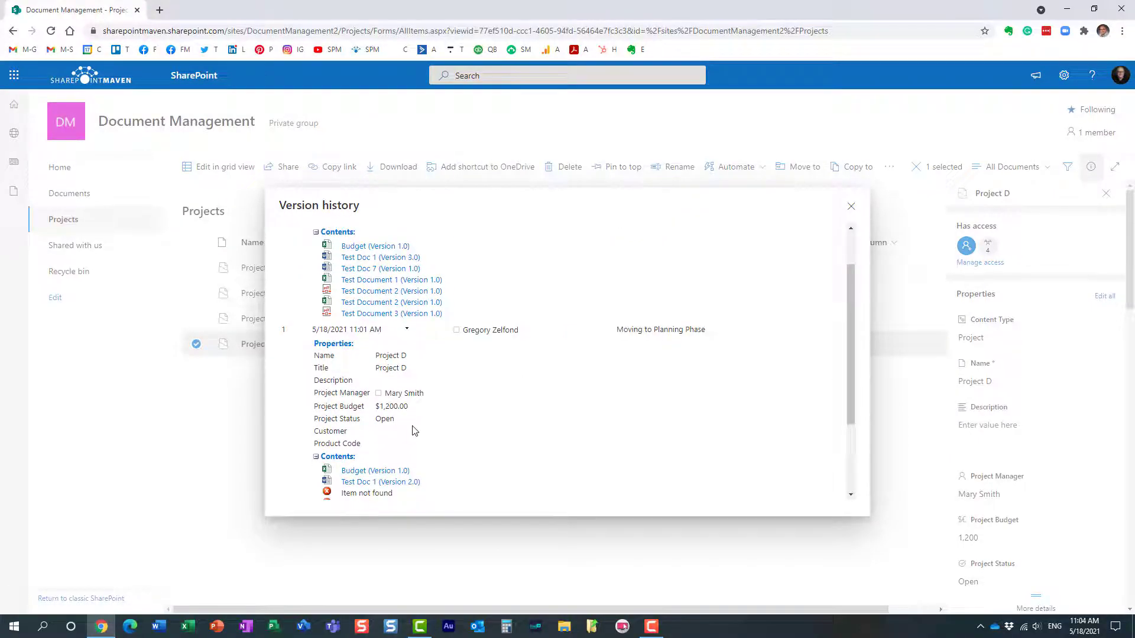
scroll(431, 384, "down", 1)
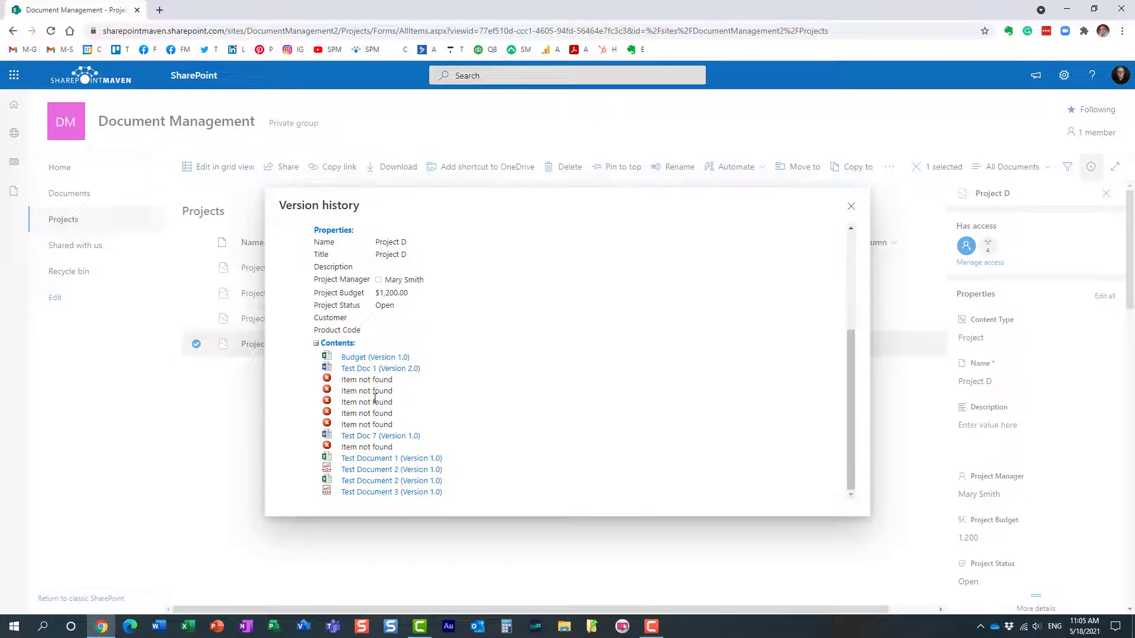
scroll(380, 410, "up", 3)
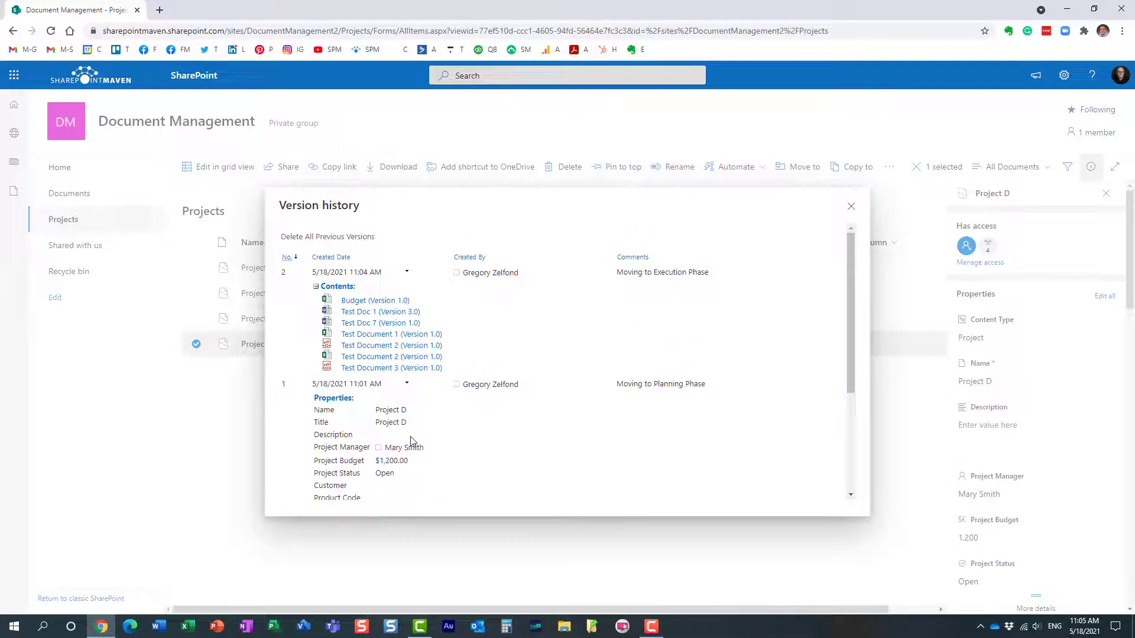
left_click(851, 206)
left_click(1106, 194)
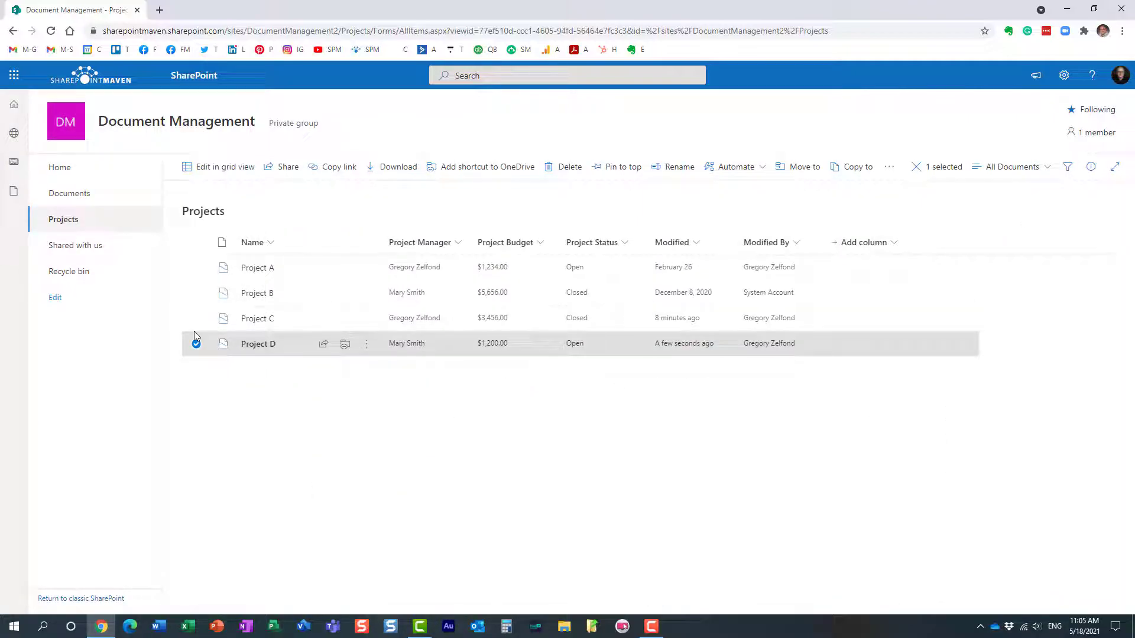
left_click(197, 344)
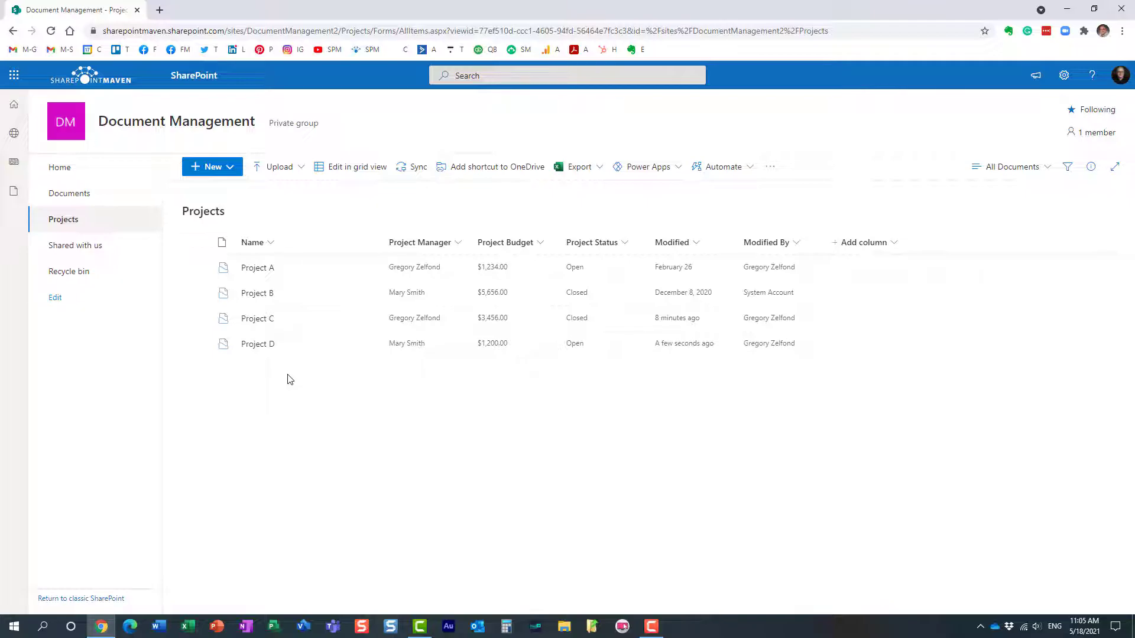
left_click(267, 345)
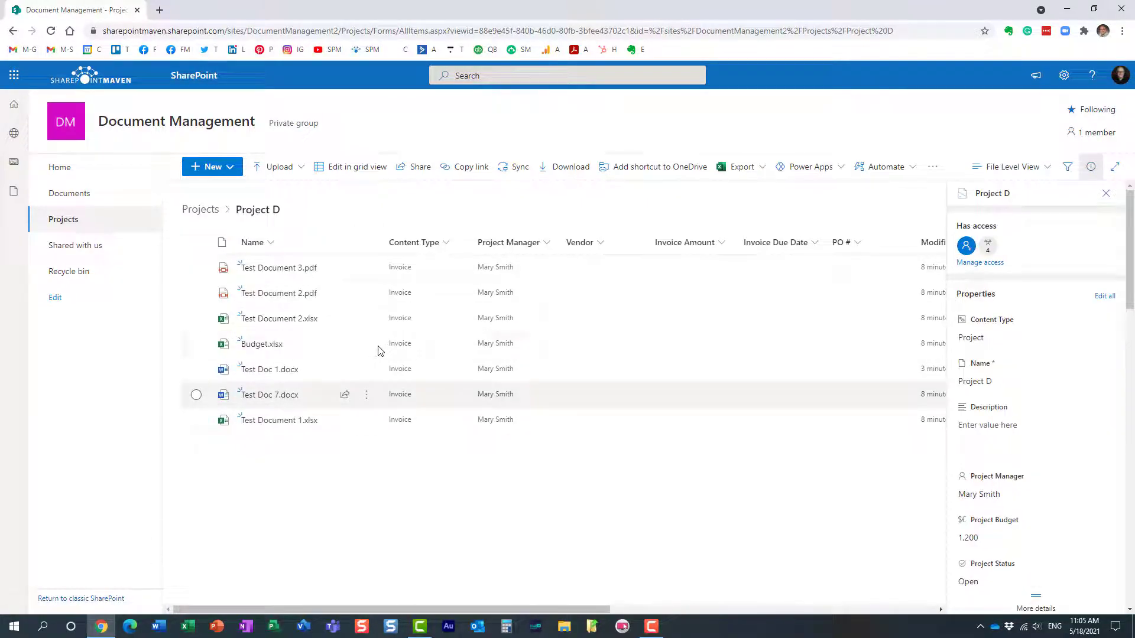
left_click(213, 214)
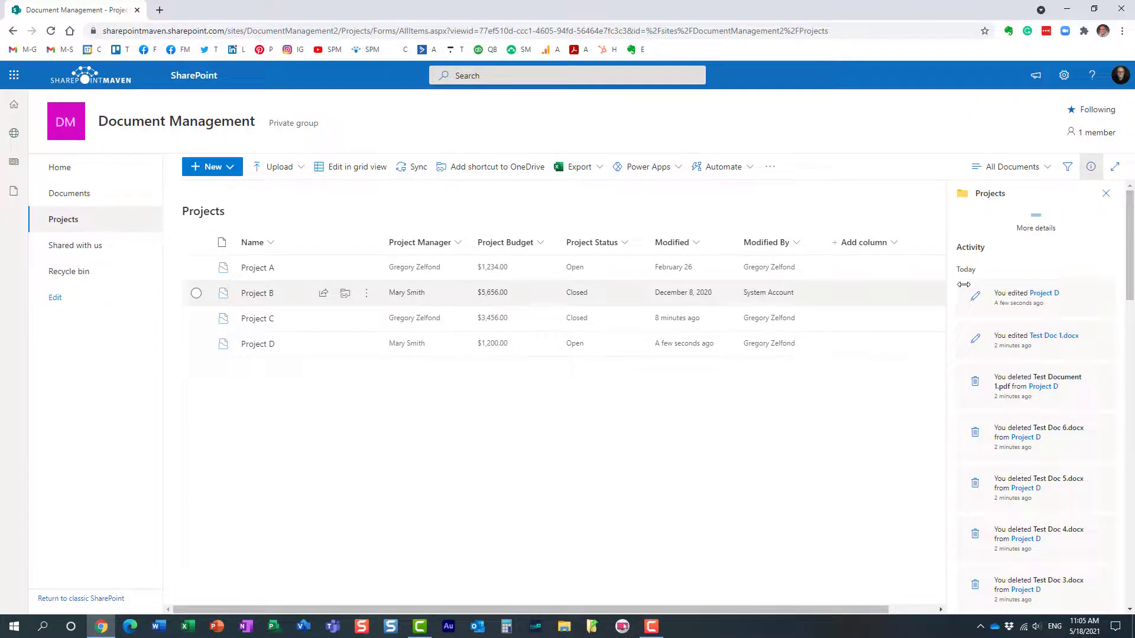
left_click(1104, 195)
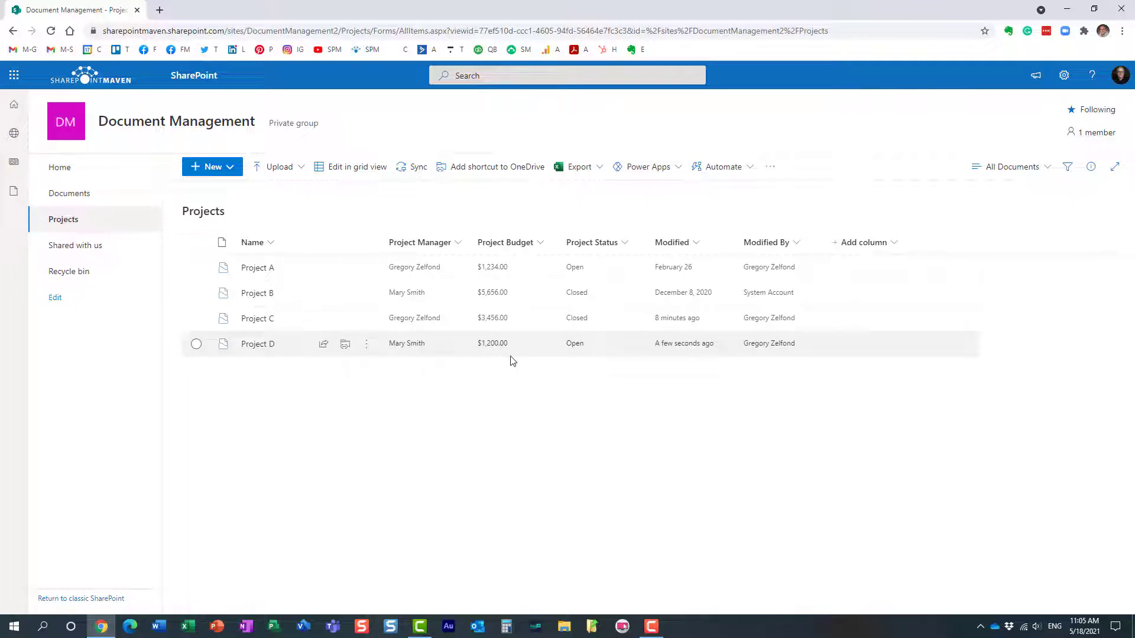
left_click(269, 347)
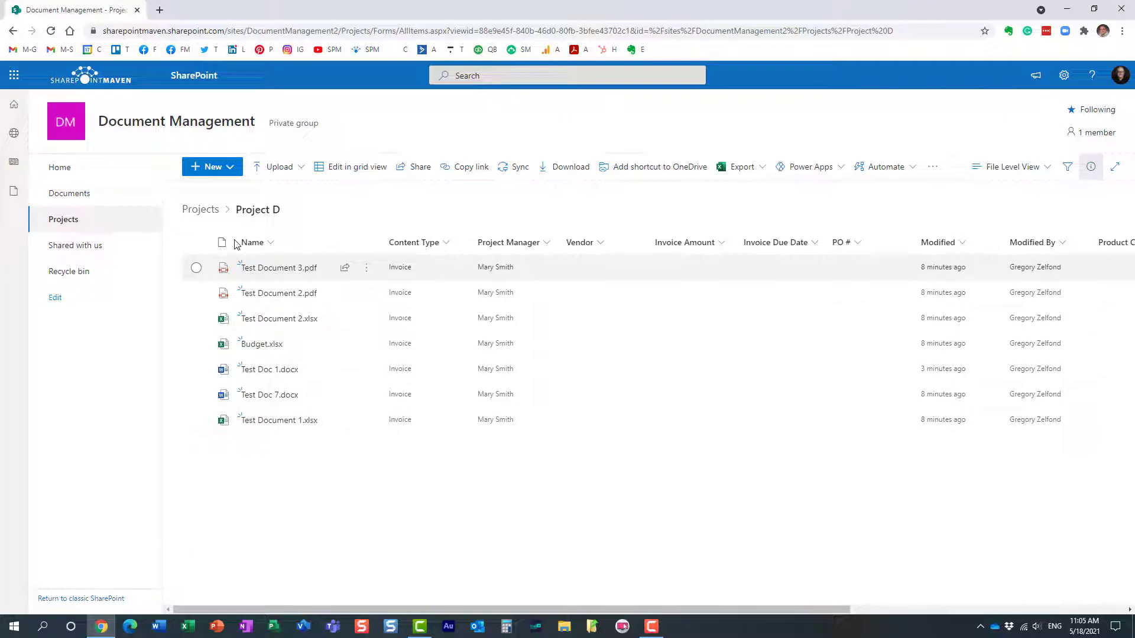
left_click(200, 210)
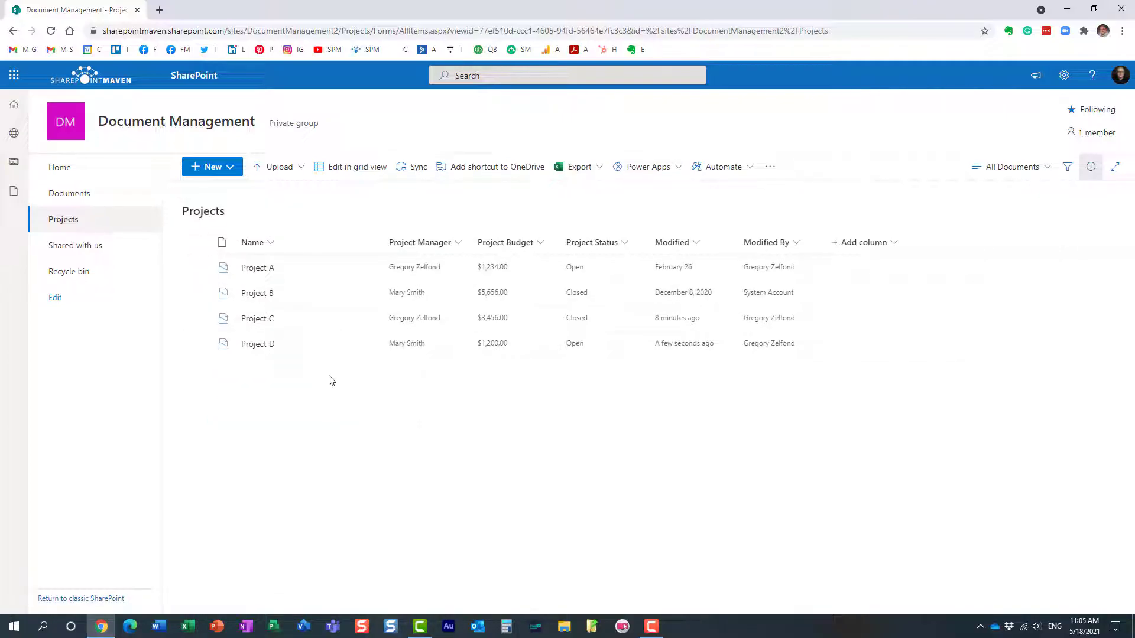
right_click(257, 346)
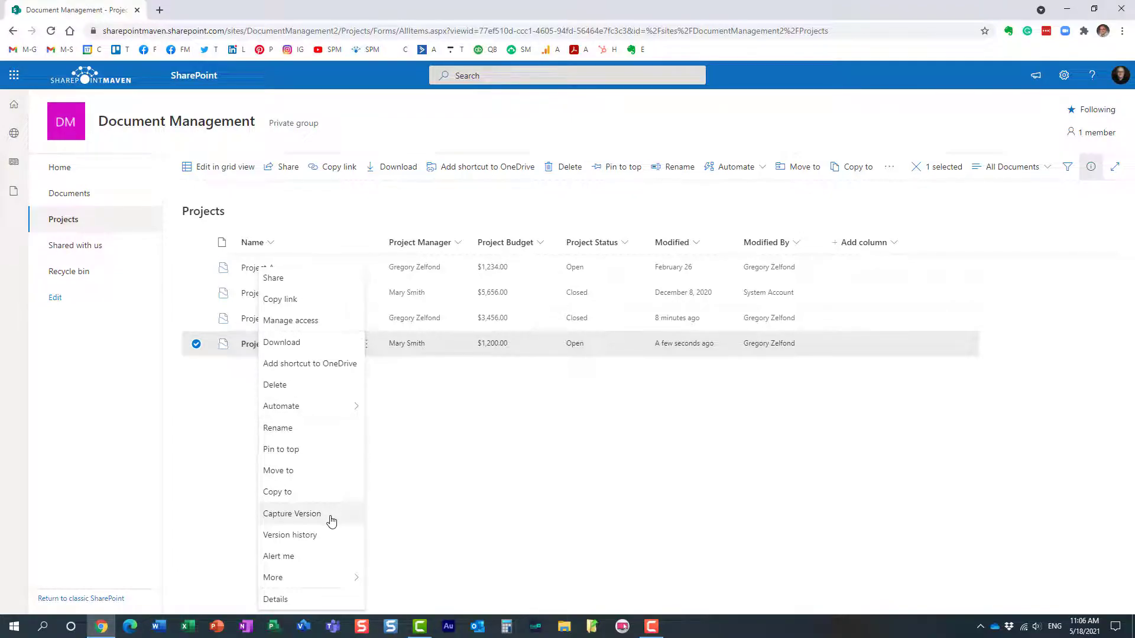
left_click(489, 498)
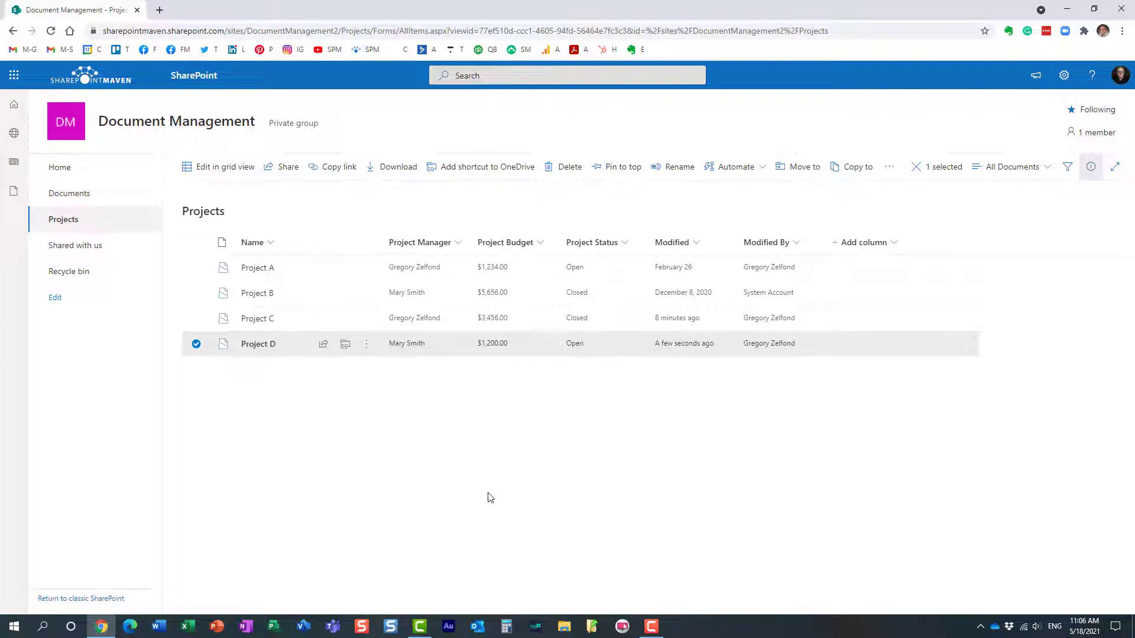